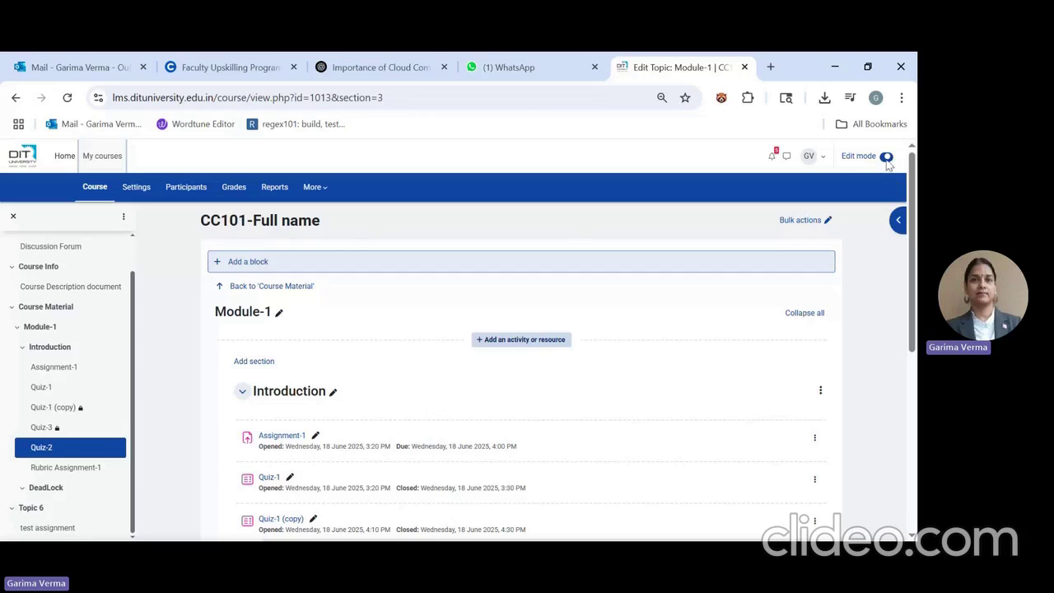
# - Open the group management page for the CC101 course participants
pyautogui.click(179, 189)
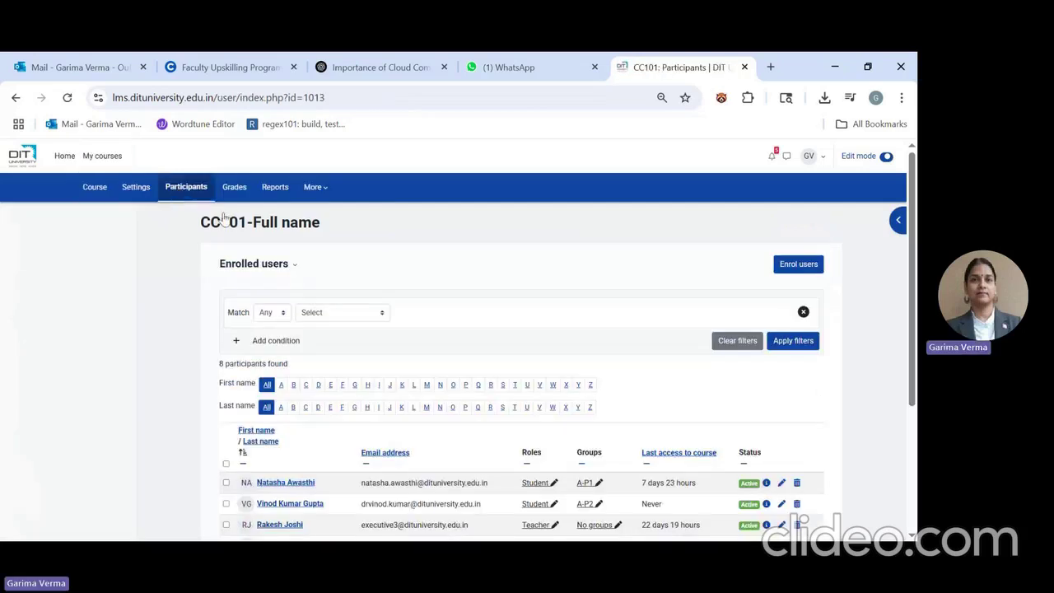
pyautogui.moveTo(914, 394); pyautogui.dragTo(918, 370)
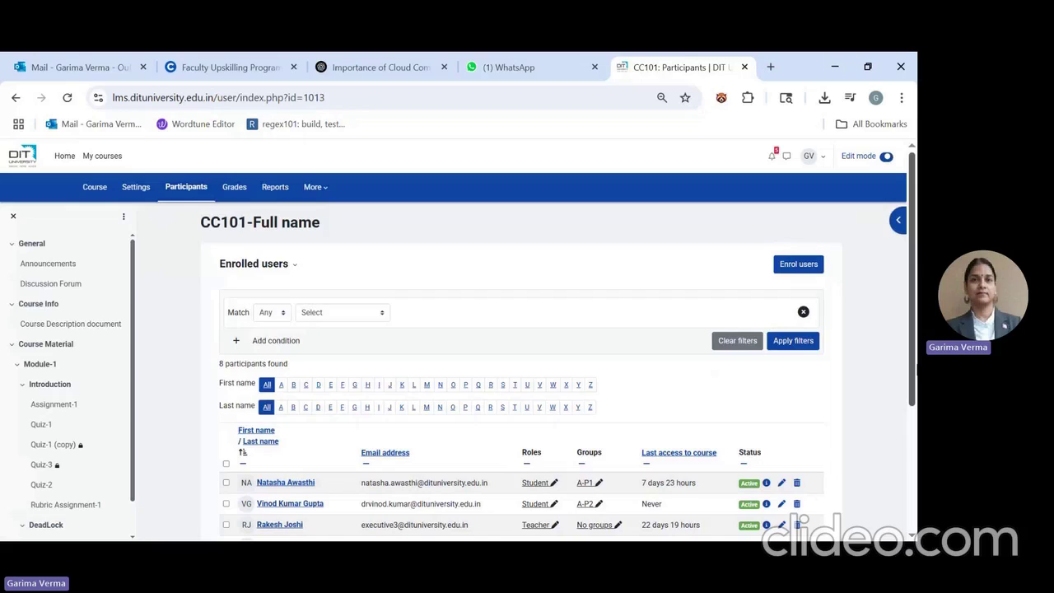
pyautogui.click(294, 271)
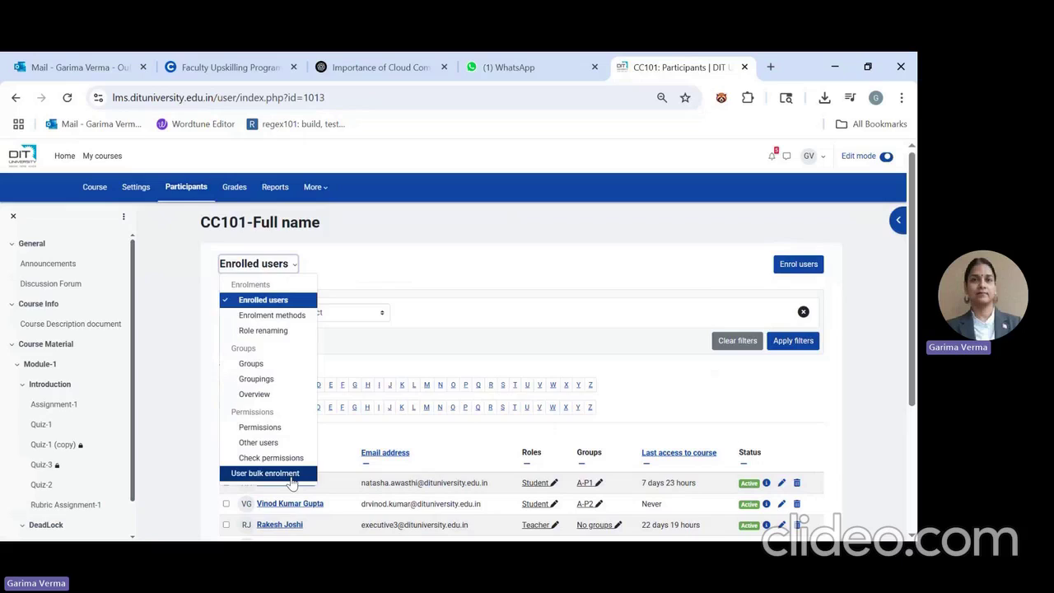
pyautogui.click(510, 251)
pyautogui.click(294, 273)
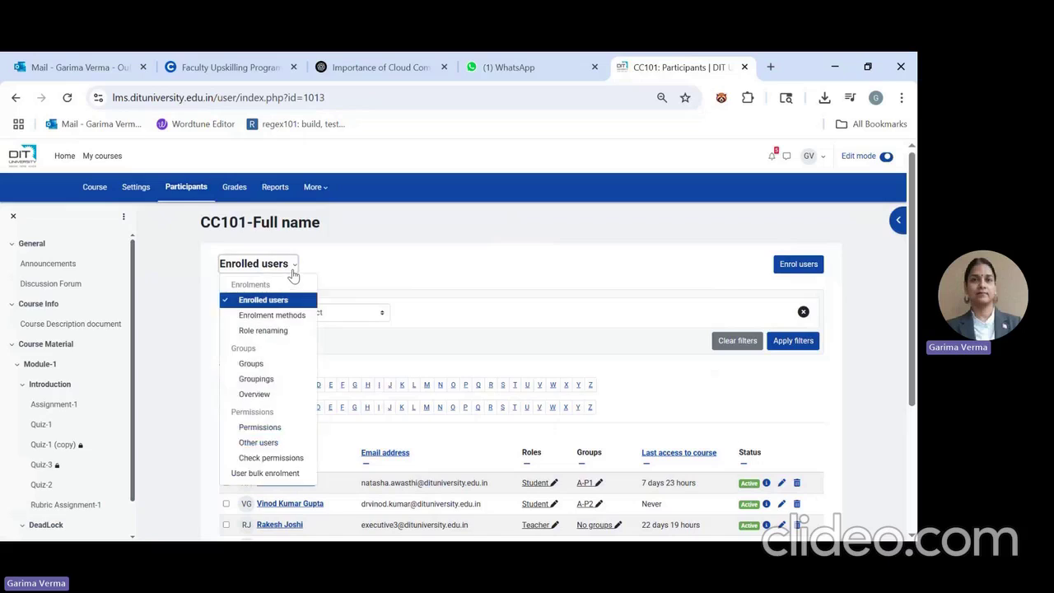
pyautogui.click(254, 364)
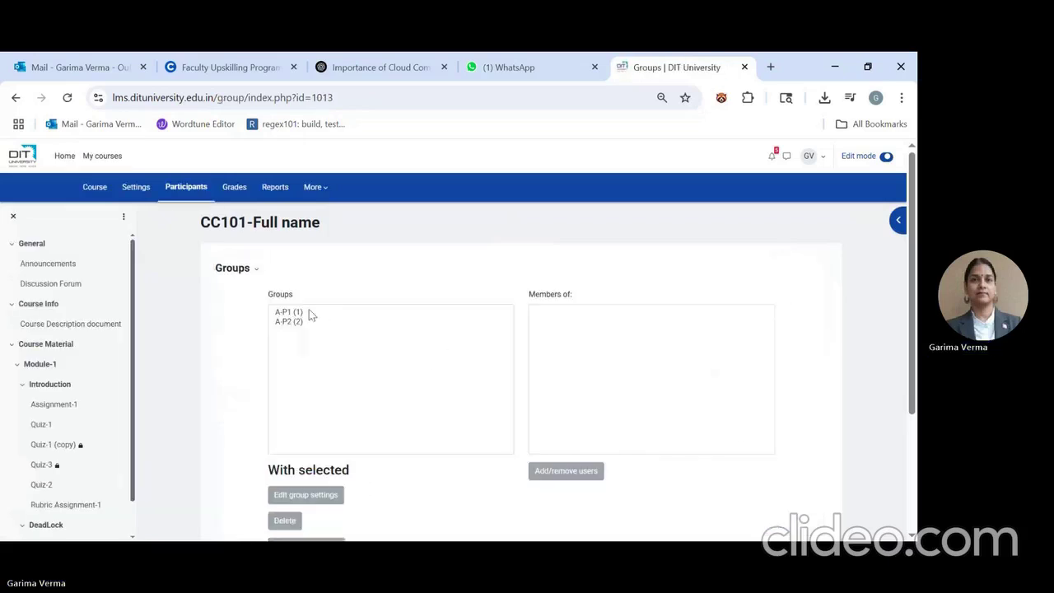
# - Delete the existing groups A-P1 and A-P2 from the course, confirming each deletion
pyautogui.click(288, 312)
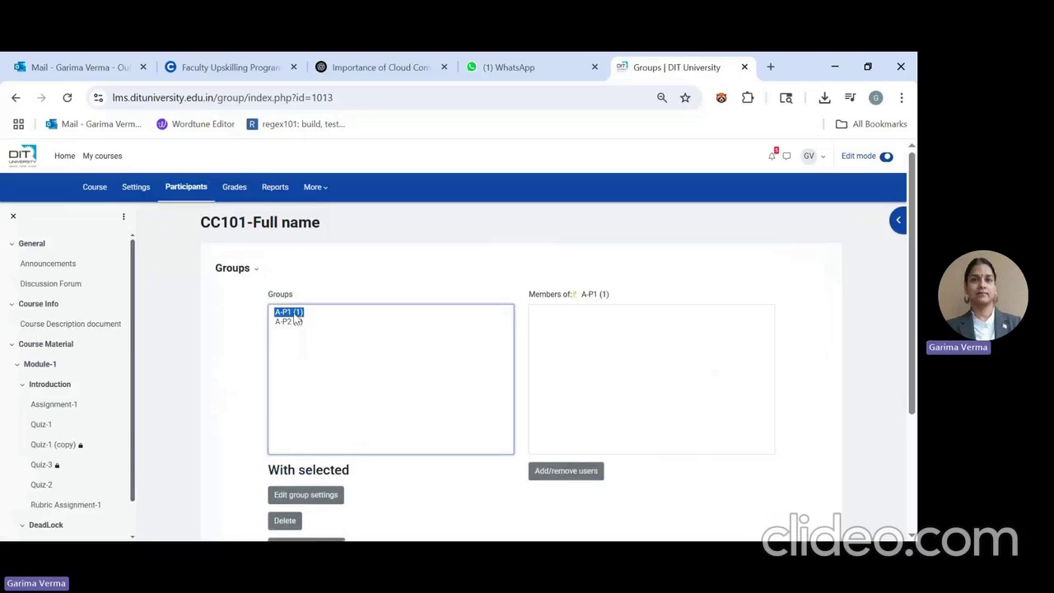
pyautogui.click(298, 526)
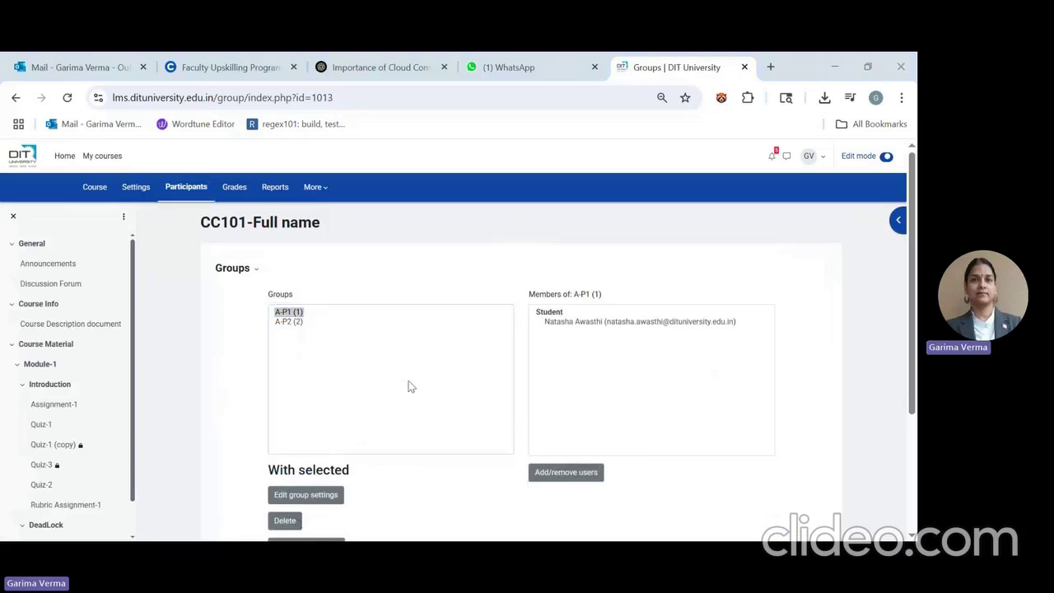
pyautogui.click(271, 528)
pyautogui.click(626, 371)
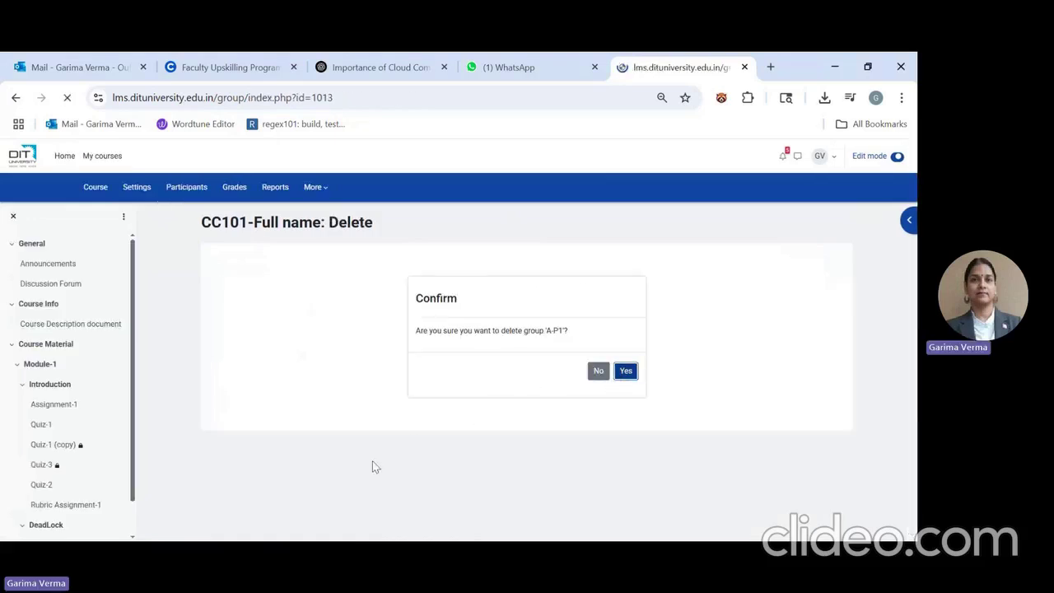
pyautogui.click(323, 330)
pyautogui.click(273, 523)
pyautogui.click(625, 373)
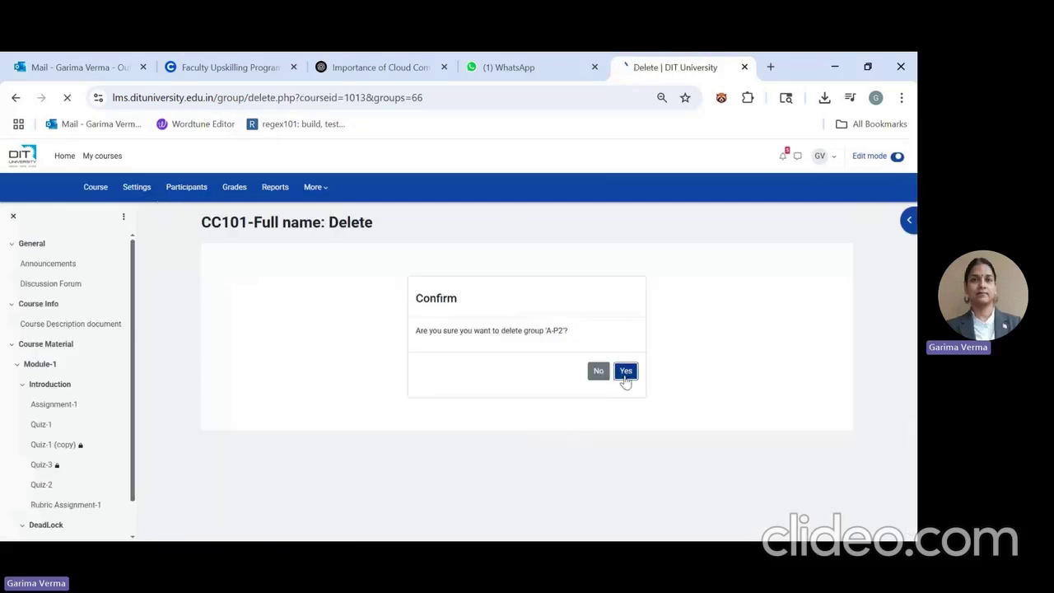
# - Create a group named A-P1 Lab with the group ID number A-P1 and save it
pyautogui.moveTo(914, 355); pyautogui.dragTo(915, 461)
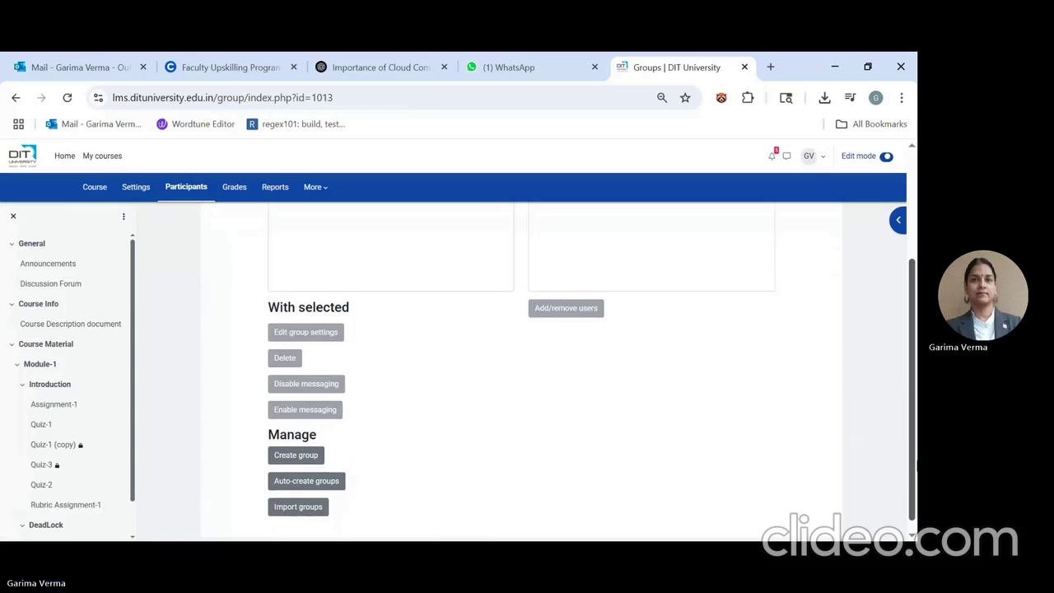
pyautogui.click(305, 462)
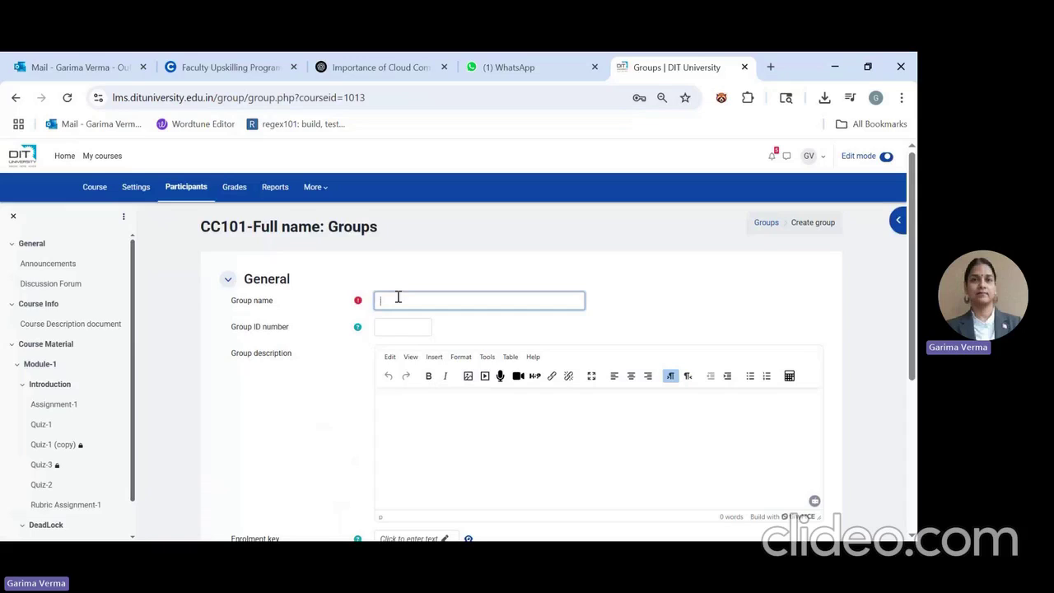
pyautogui.write('A-P1 Lab')
pyautogui.click(399, 329)
pyautogui.write('A-P1')
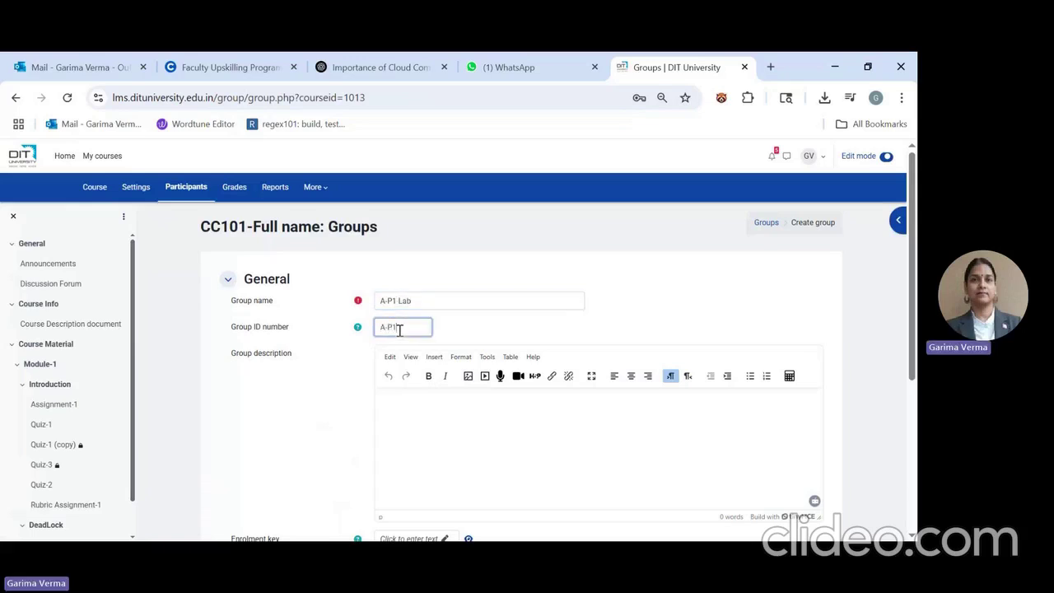
pyautogui.scroll(-3, 914, 356)
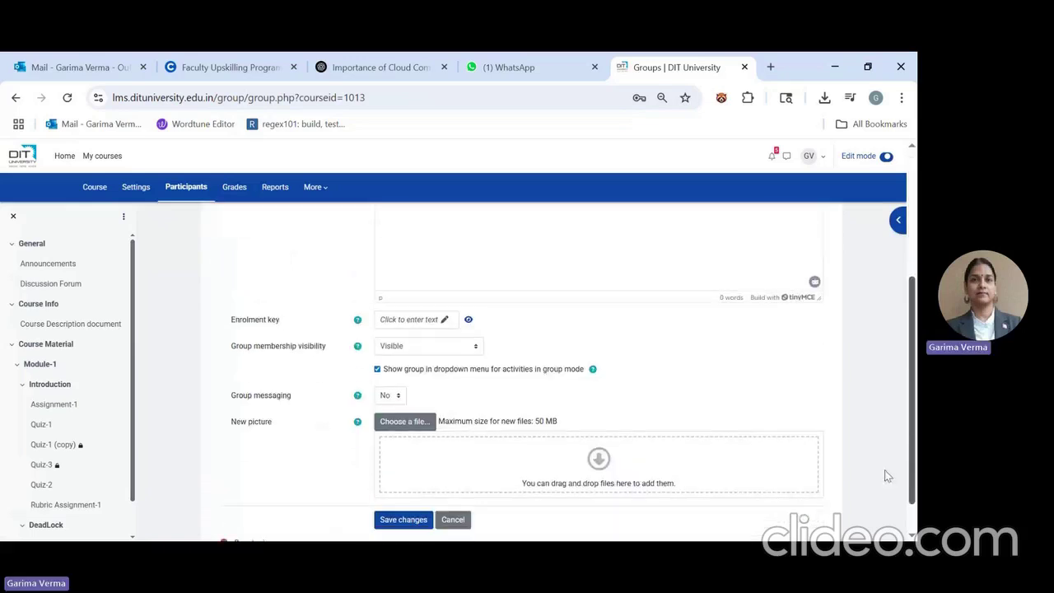
pyautogui.scroll(-1, 466, 417)
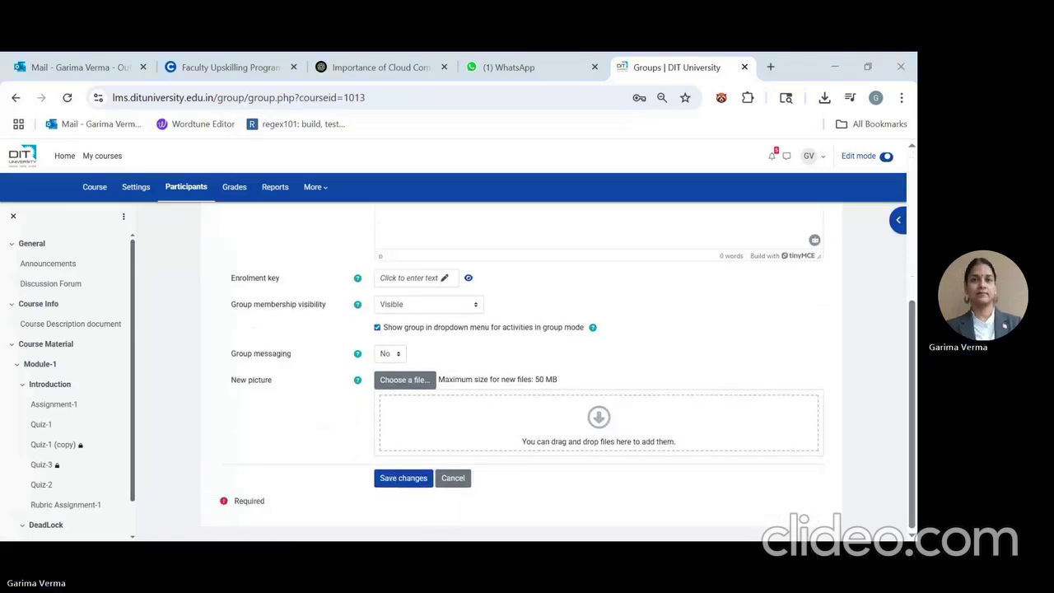
pyautogui.click(402, 479)
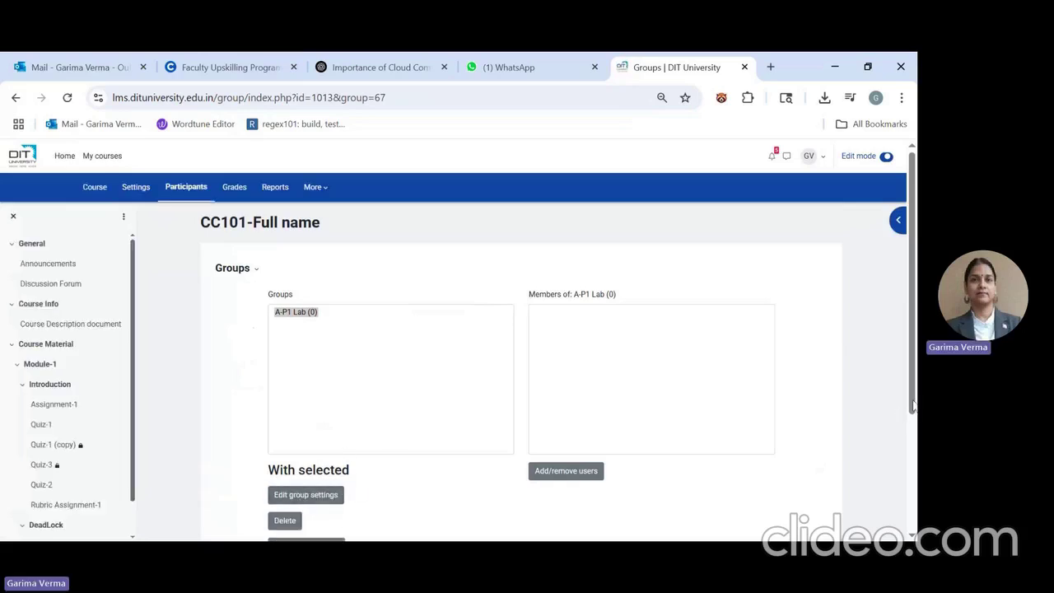
# - Create a second group named A-P2 Lab with the group ID number A-P2 and save it
pyautogui.moveTo(912, 409); pyautogui.dragTo(912, 528)
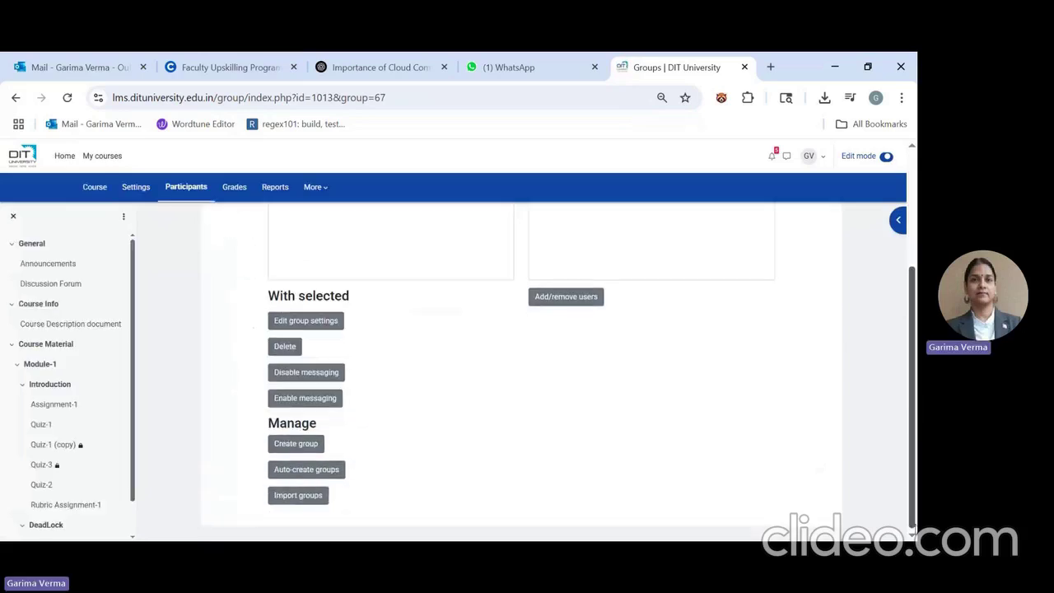
pyautogui.click(310, 444)
pyautogui.click(405, 303)
pyautogui.write('A-P2')
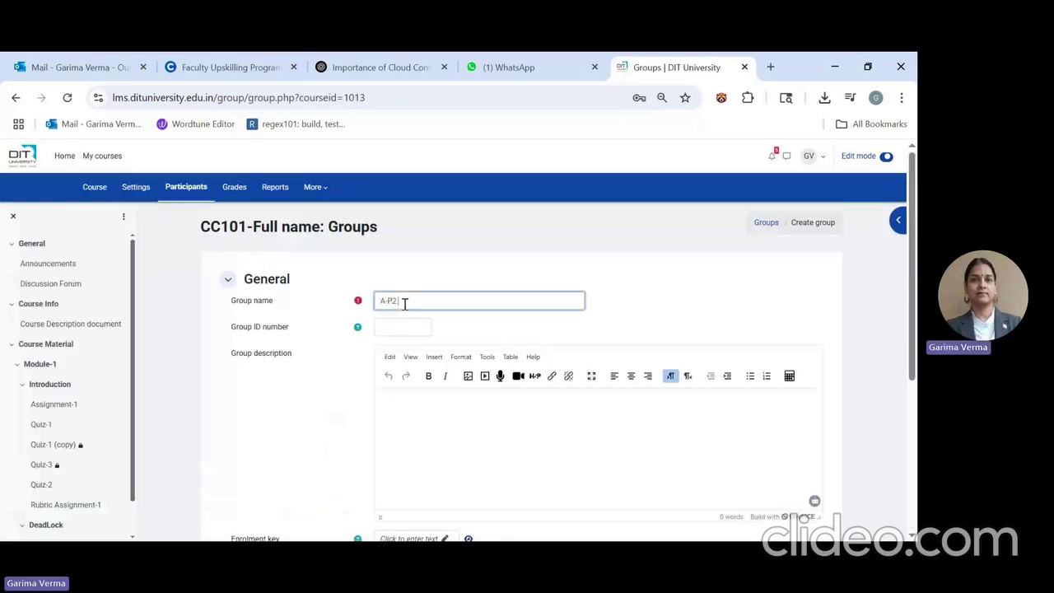
pyautogui.write(' LTab')
pyautogui.click(402, 326)
pyautogui.write('A-P2')
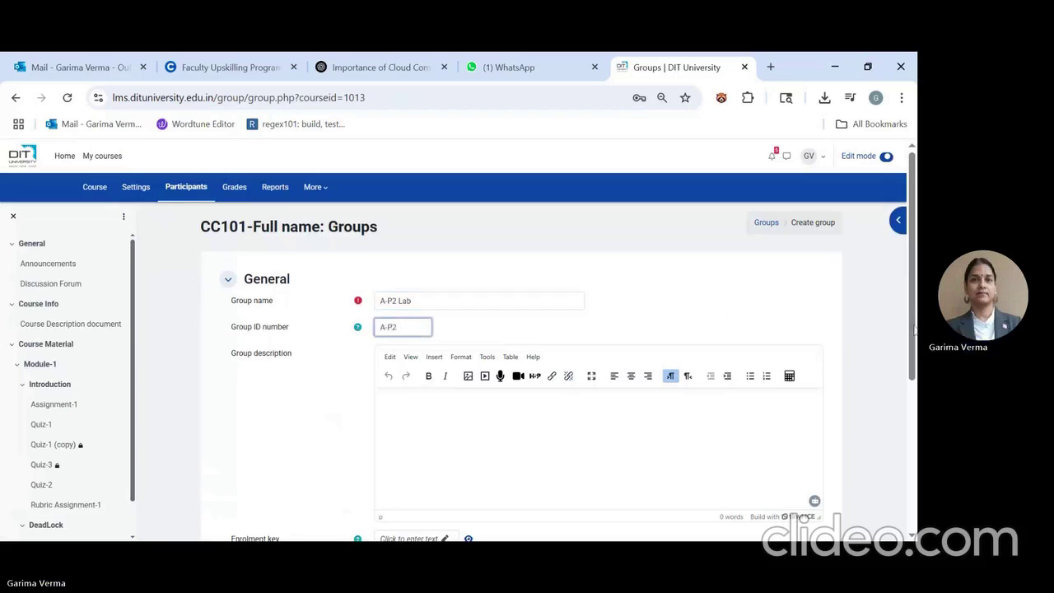
pyautogui.moveTo(911, 356); pyautogui.dragTo(912, 504)
pyautogui.click(385, 483)
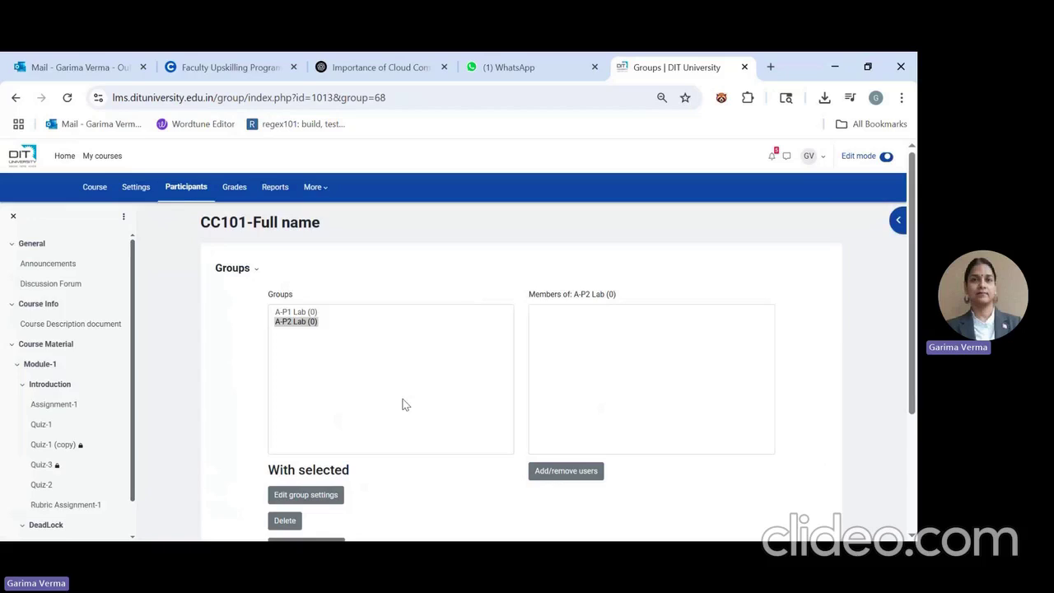
# - Add the first listed student to the A-P1 Lab group and return to the groups overview
pyautogui.click(298, 313)
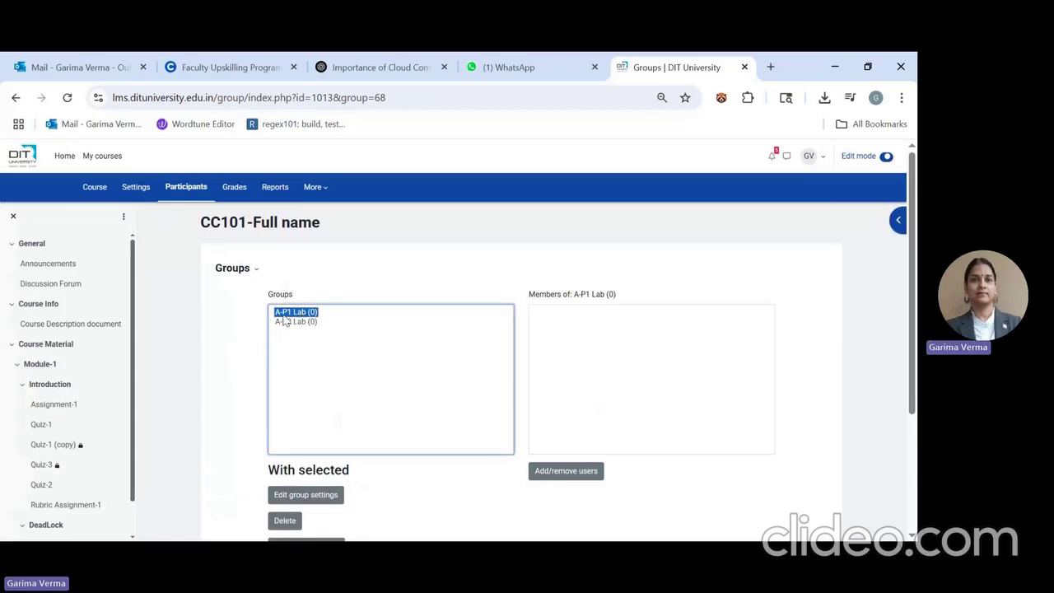
pyautogui.click(552, 476)
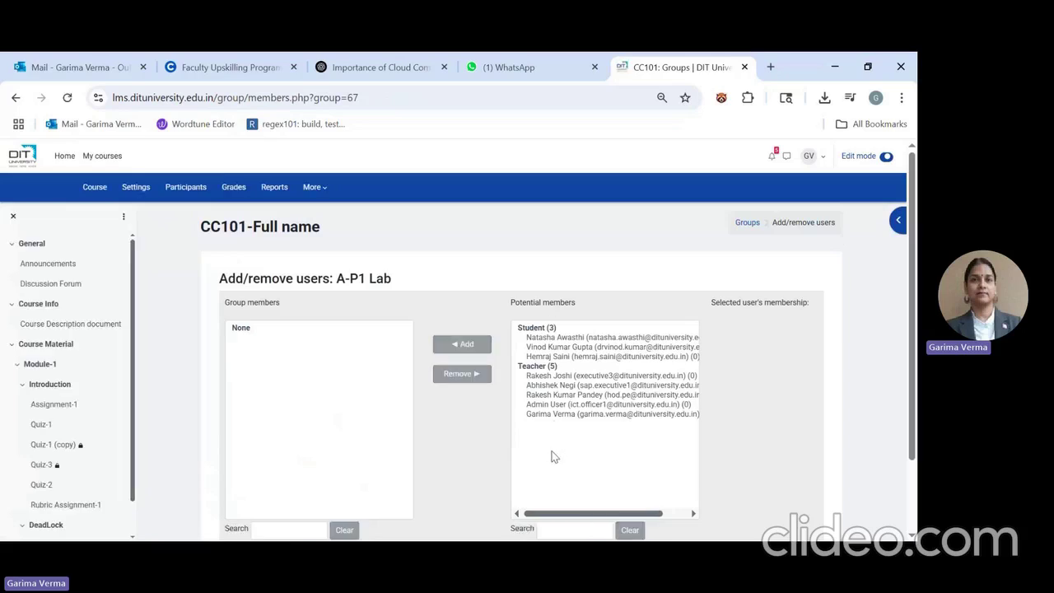
pyautogui.click(544, 337)
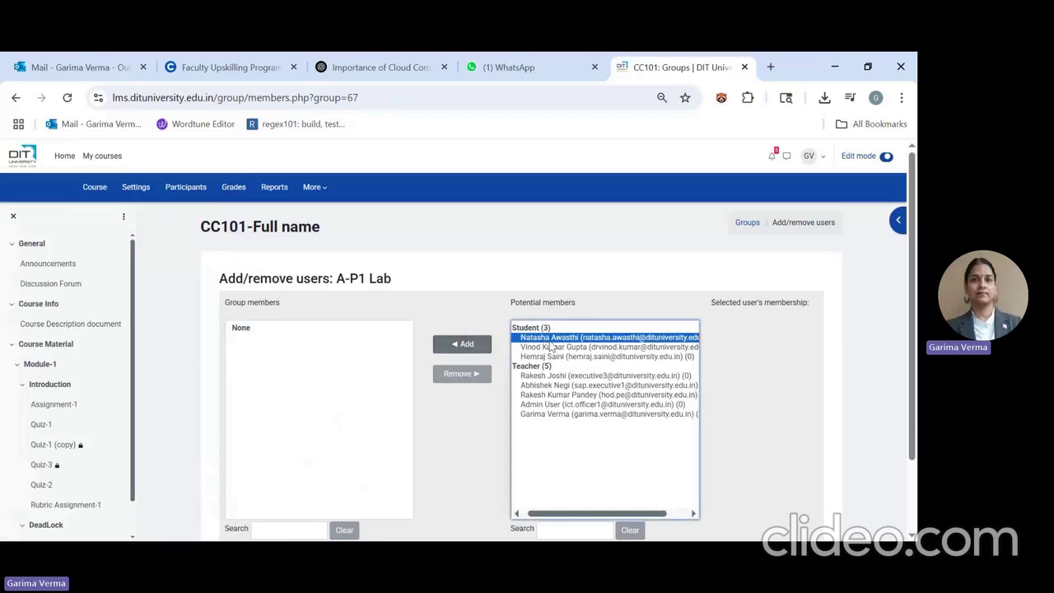
pyautogui.click(462, 345)
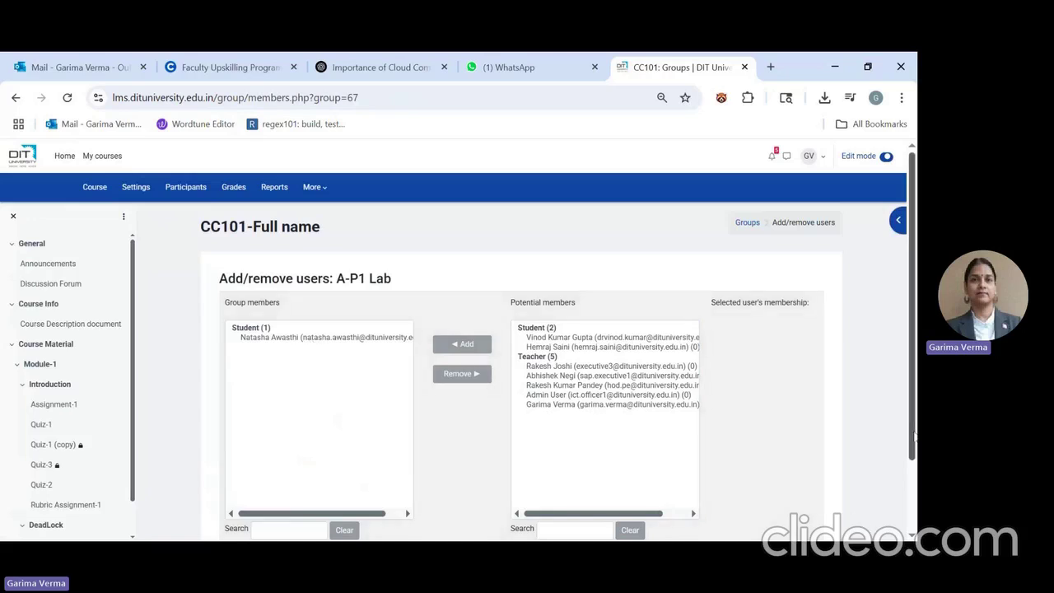
pyautogui.scroll(-2, 912, 437)
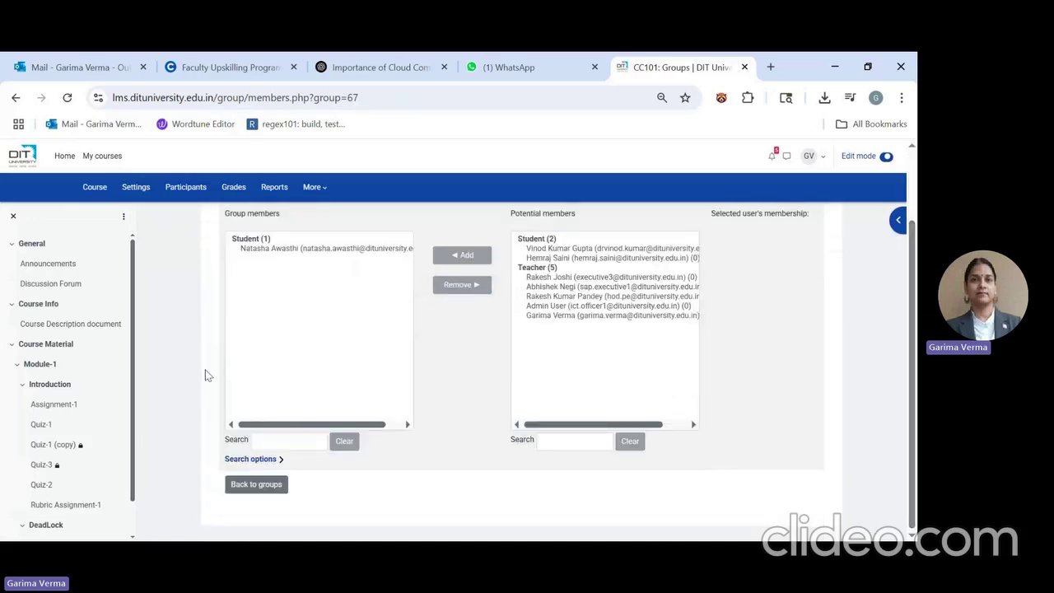
pyautogui.click(257, 484)
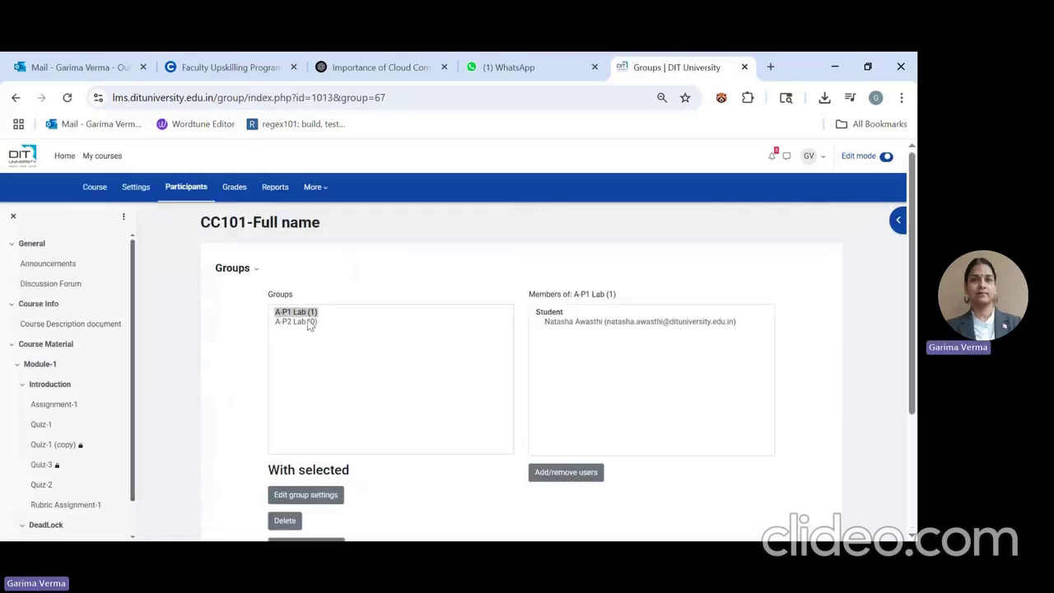
# - Add the second listed student and the last listed teacher to the A-P2 Lab group, and return to the groups overview
pyautogui.click(296, 322)
pyautogui.click(592, 476)
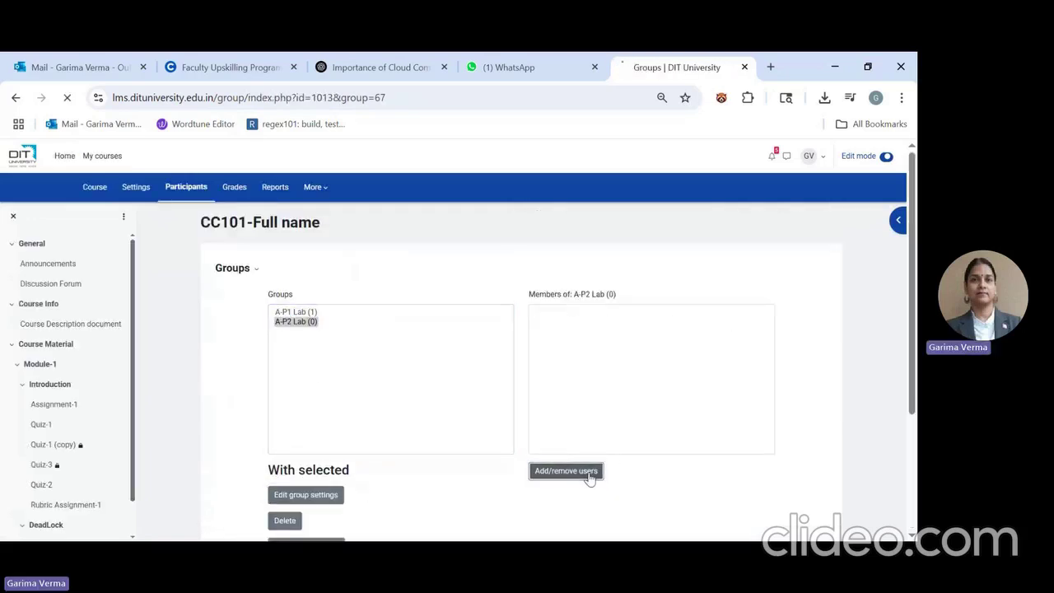
pyautogui.click(576, 347)
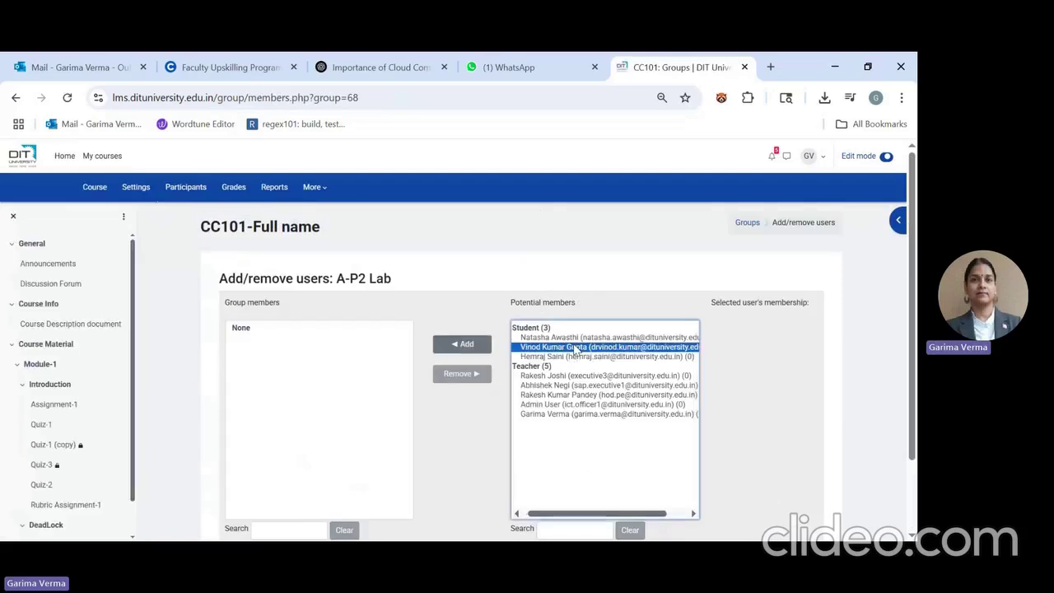
pyautogui.click(458, 345)
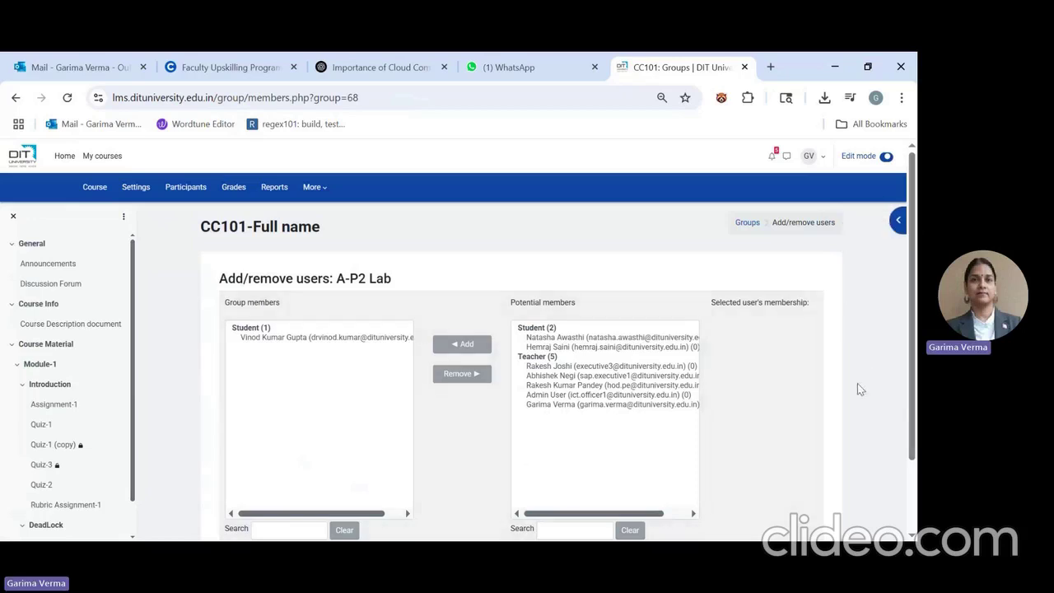
pyautogui.click(562, 405)
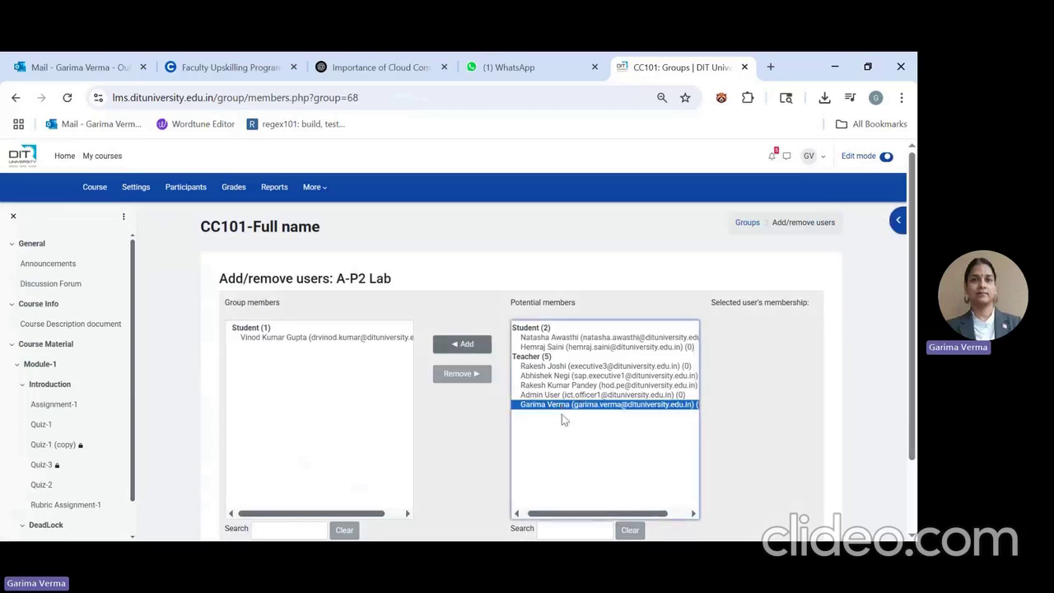
pyautogui.click(467, 346)
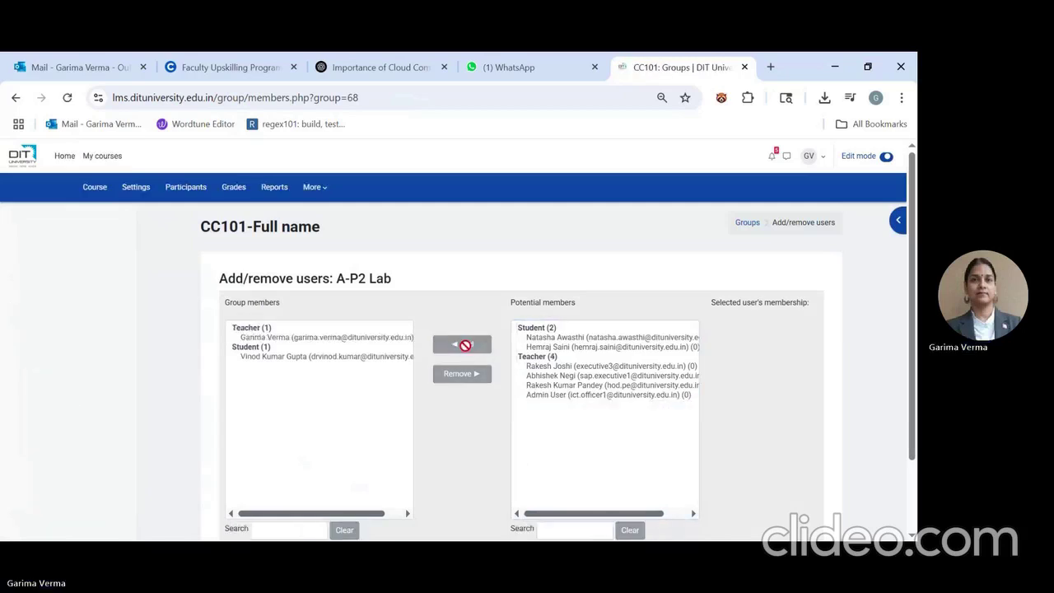
pyautogui.scroll(-2, 911, 454)
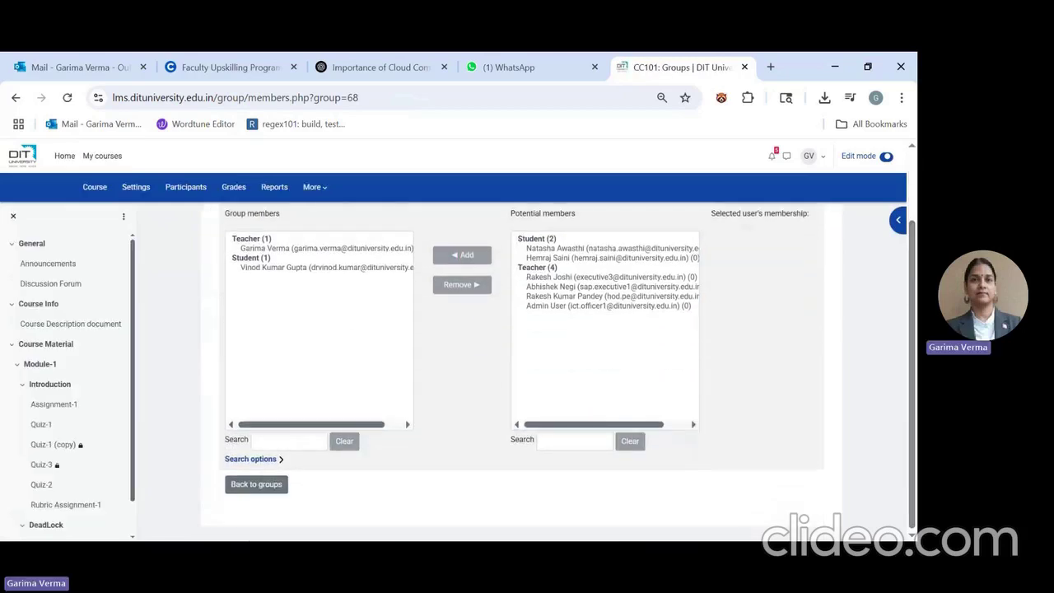
pyautogui.click(264, 491)
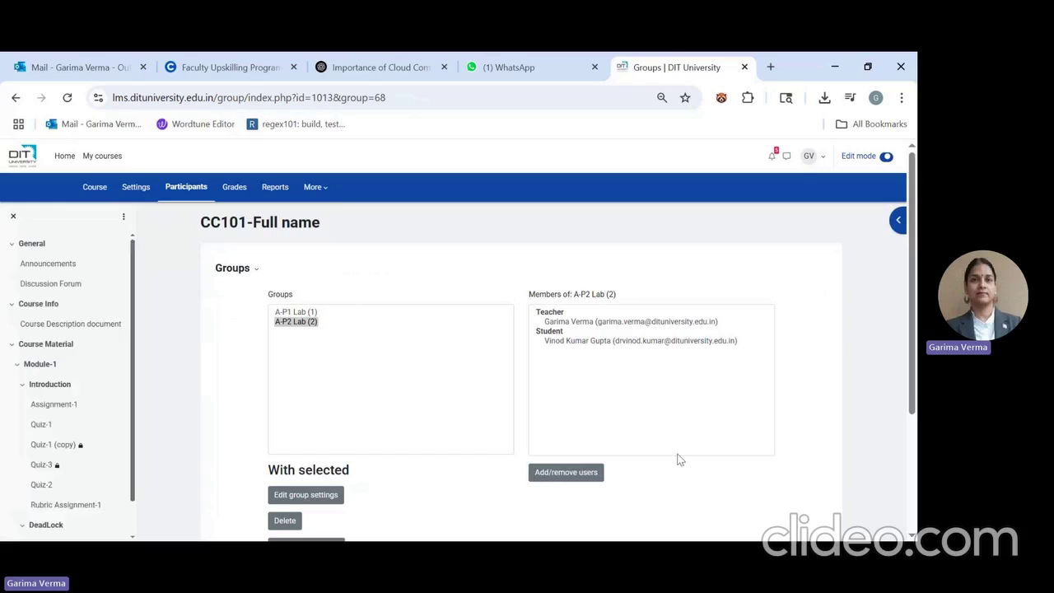
# - Go back to the course content and open Module-1 under Course Material
pyautogui.moveTo(911, 403)
pyautogui.mouseDown()
pyautogui.moveTo(914, 469)
pyautogui.moveTo(911, 399)
pyautogui.mouseUp()
pyautogui.click(90, 187)
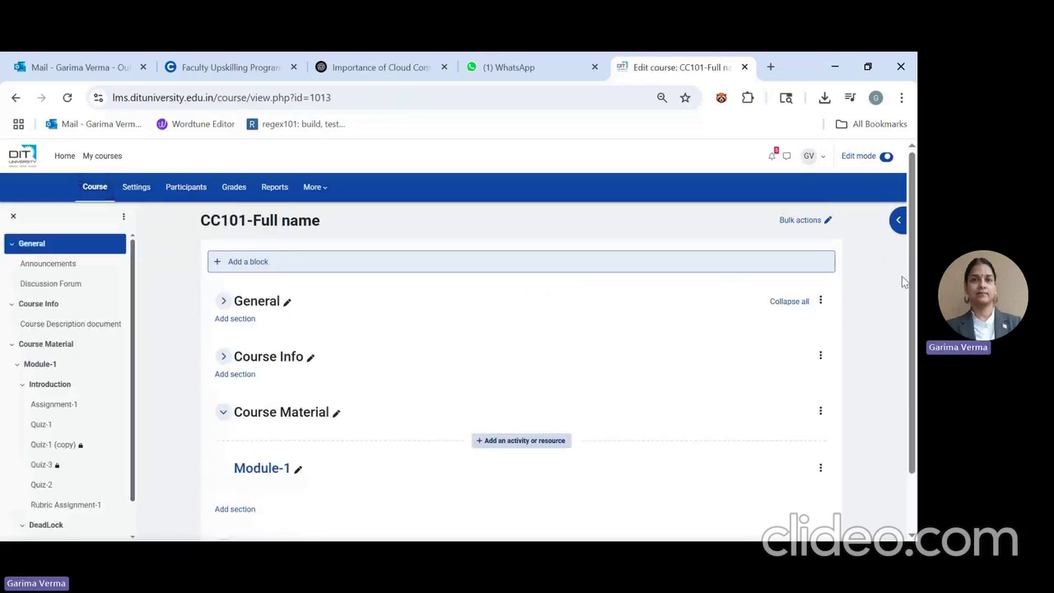
pyautogui.moveTo(914, 294); pyautogui.dragTo(909, 464)
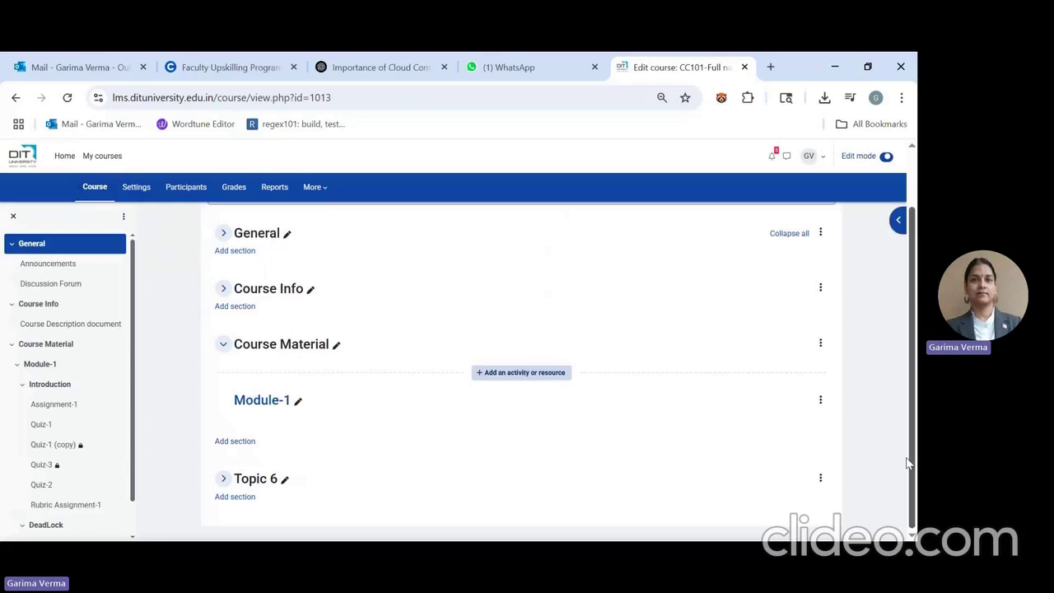
pyautogui.click(252, 402)
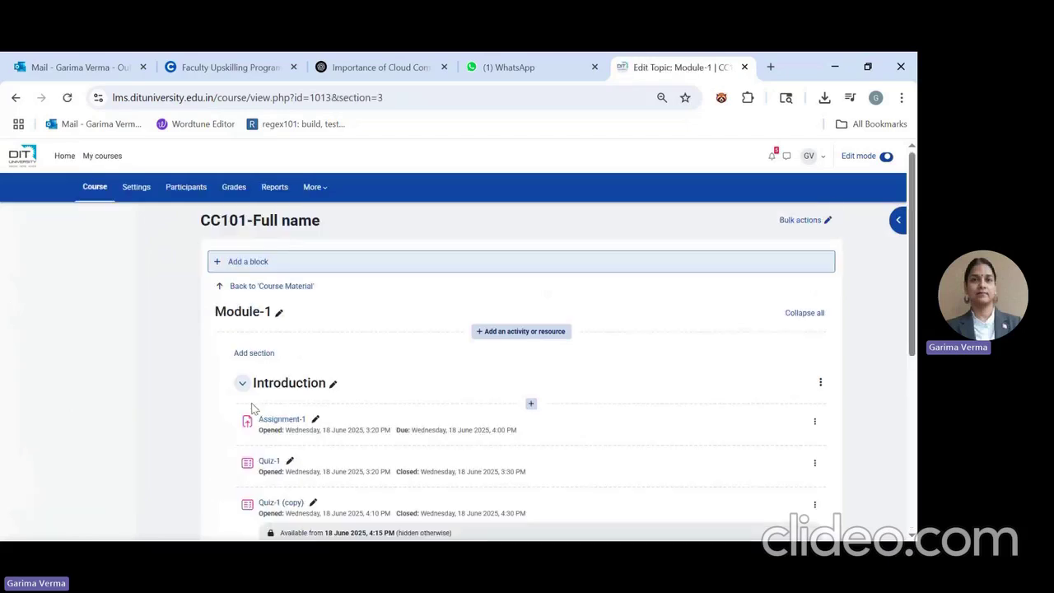
# - Add a new assignment to Module-1's Introduction section and name it A-P1 Graded Lab-1
pyautogui.moveTo(914, 334); pyautogui.dragTo(914, 511)
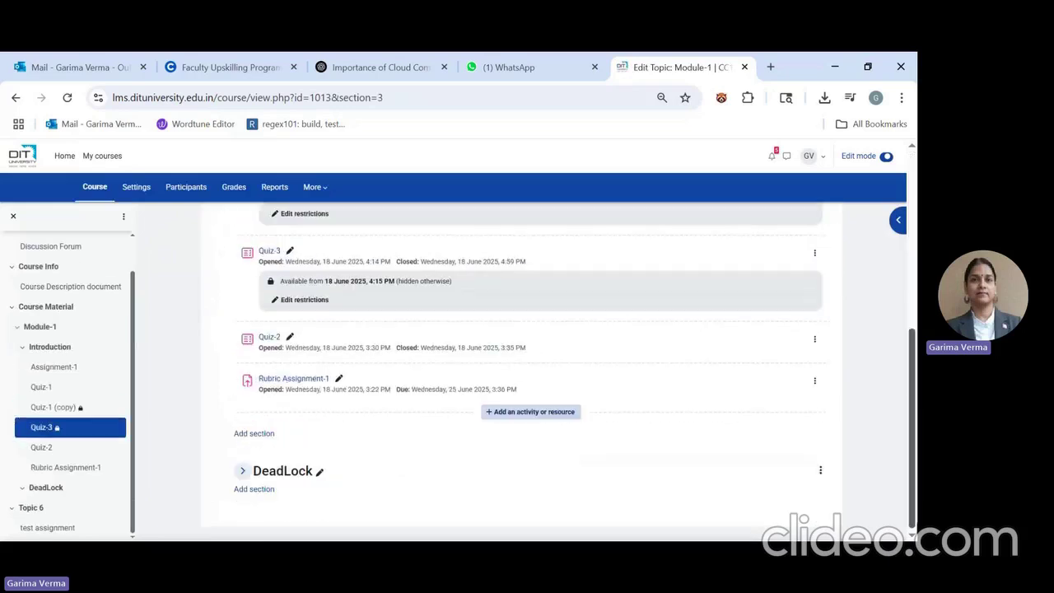
pyautogui.click(493, 419)
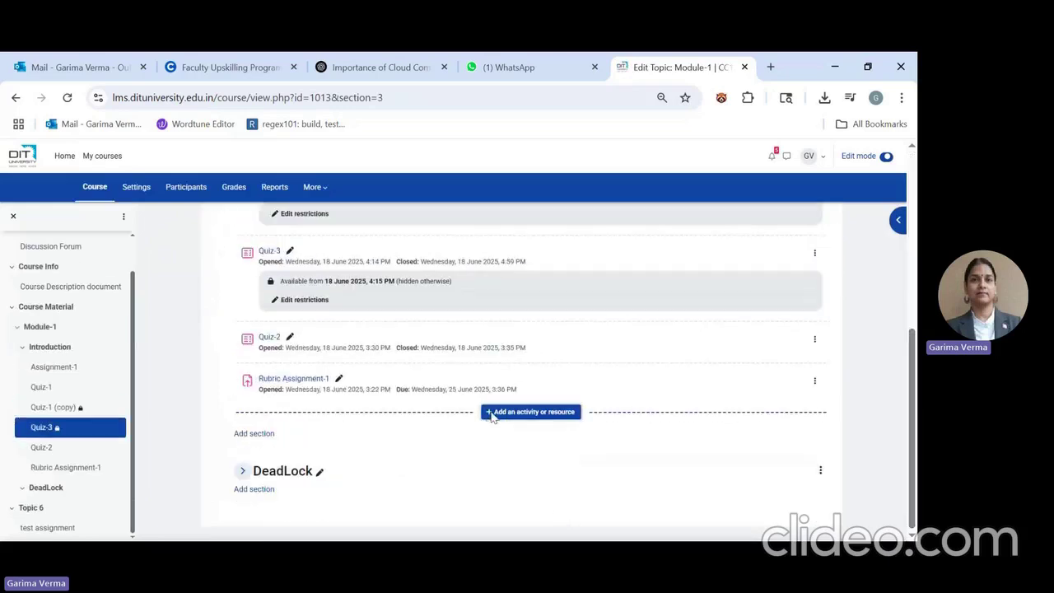
pyautogui.click(313, 264)
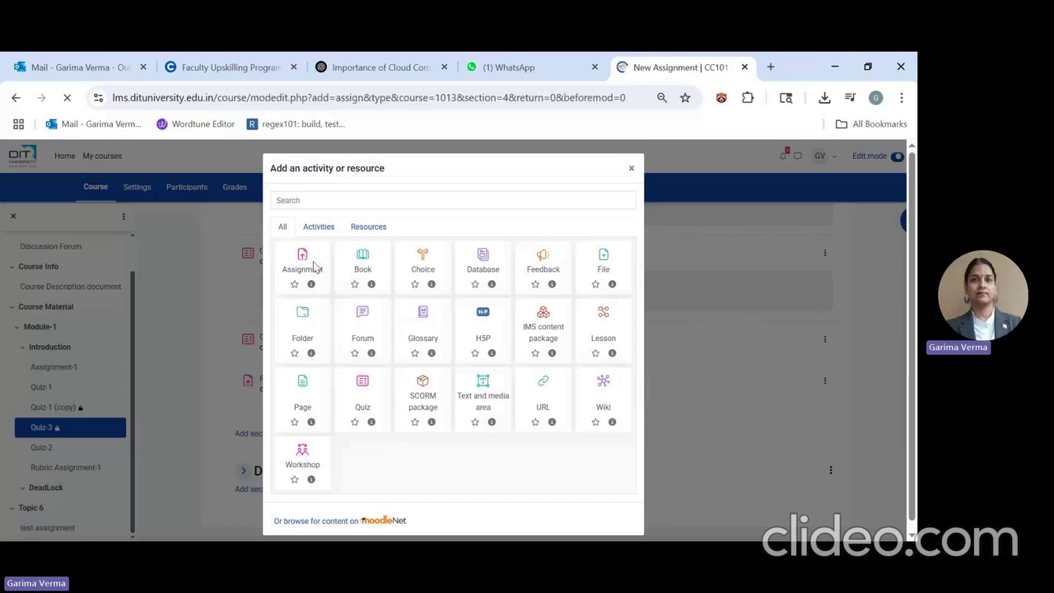
pyautogui.click(429, 330)
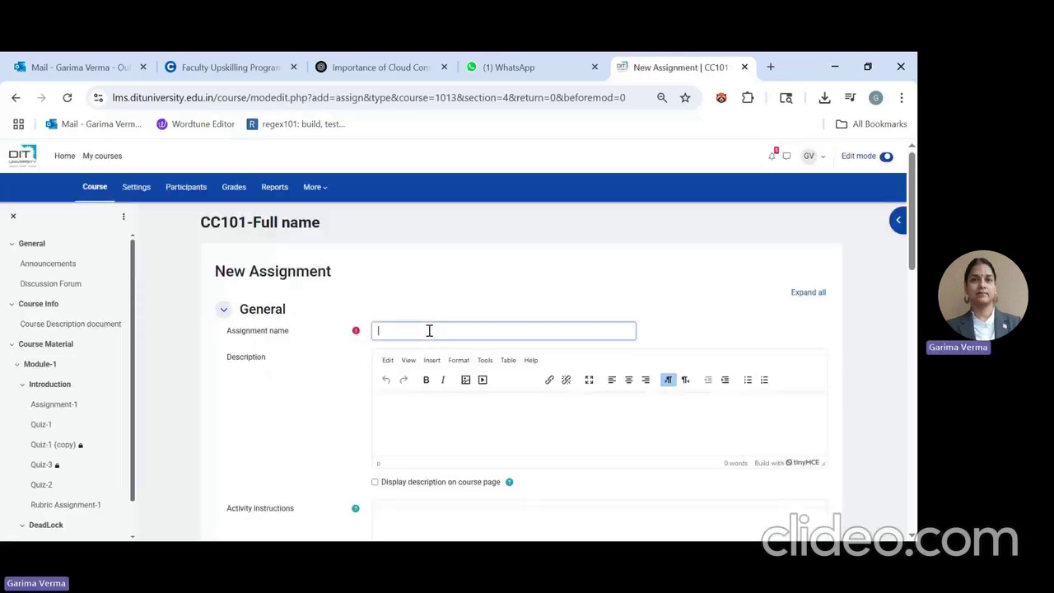
pyautogui.write('A-P1 Graded Lab-1')
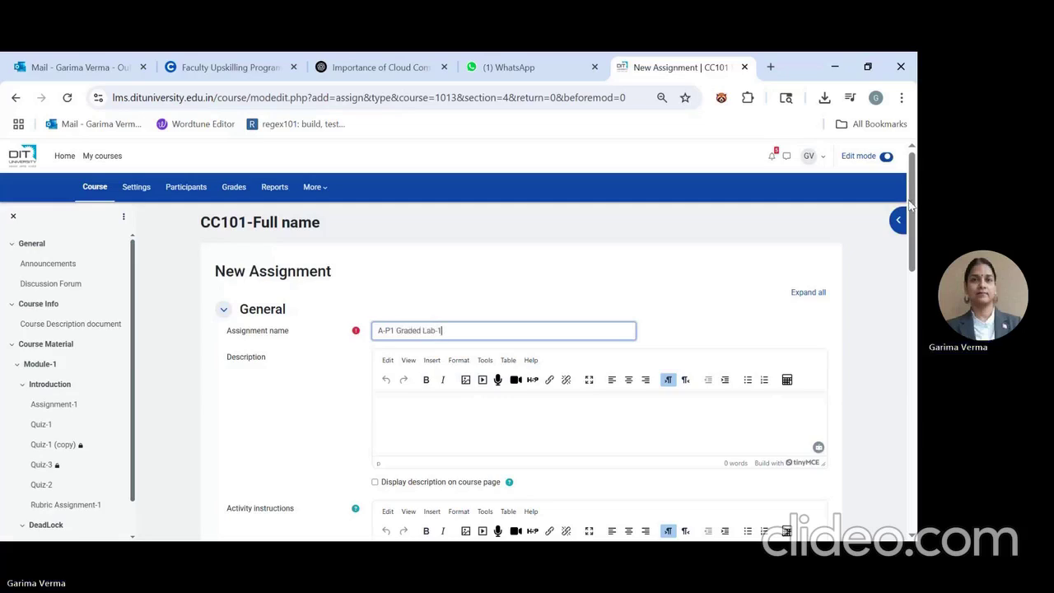
# - Restrict the new assignment's access to the A-P1 Lab group and save it, returning to the course
pyautogui.moveTo(912, 206); pyautogui.dragTo(918, 469)
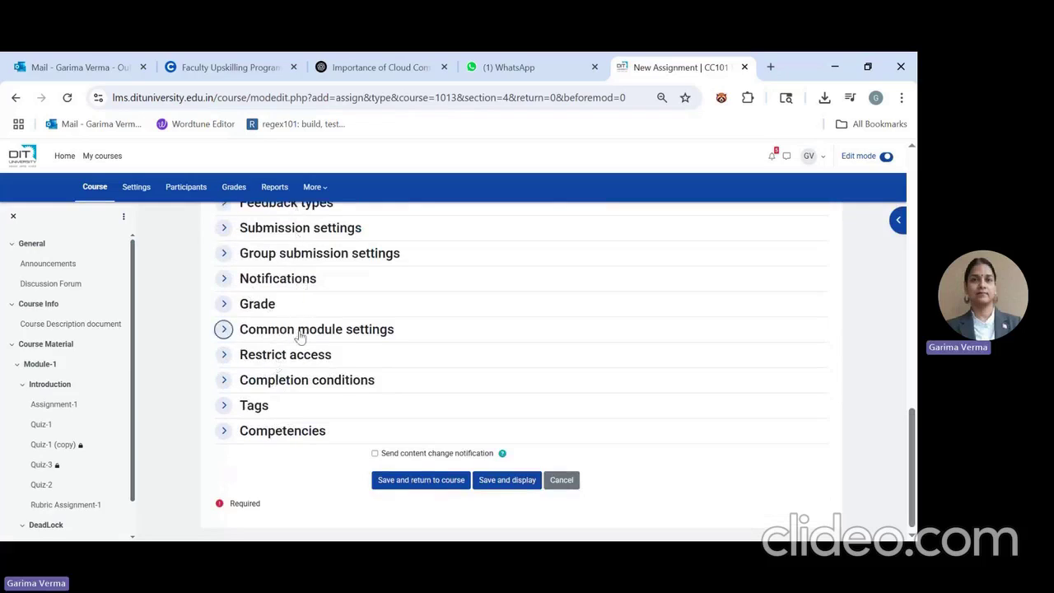
pyautogui.click(273, 358)
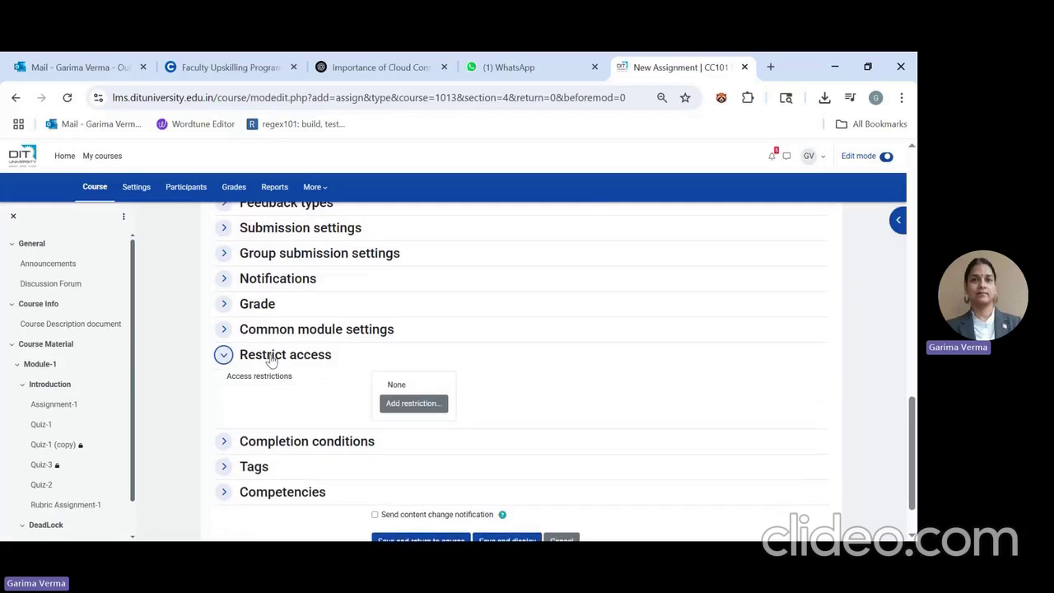
pyautogui.click(414, 403)
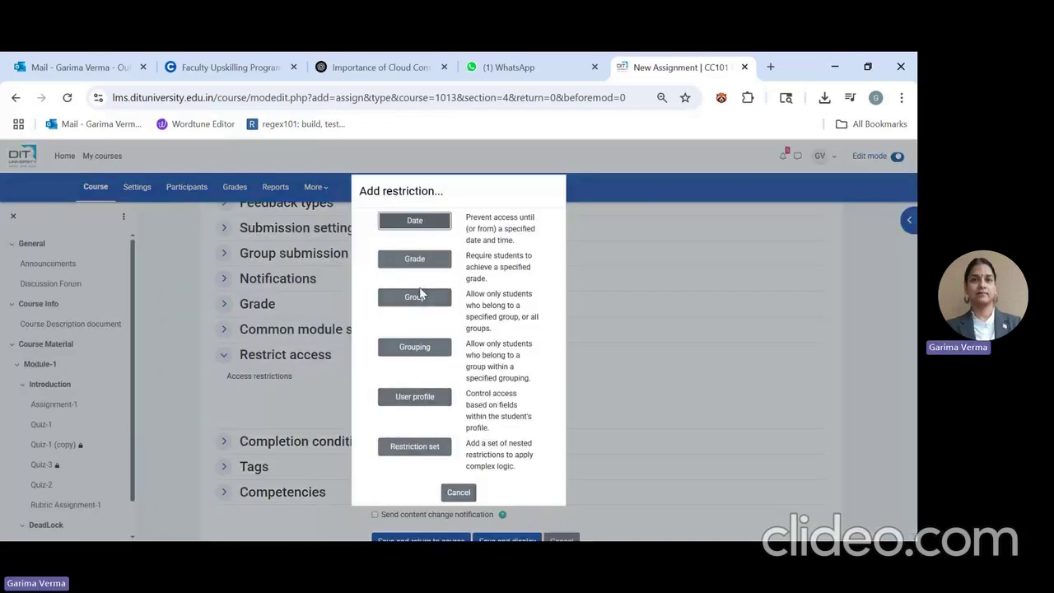
pyautogui.click(420, 294)
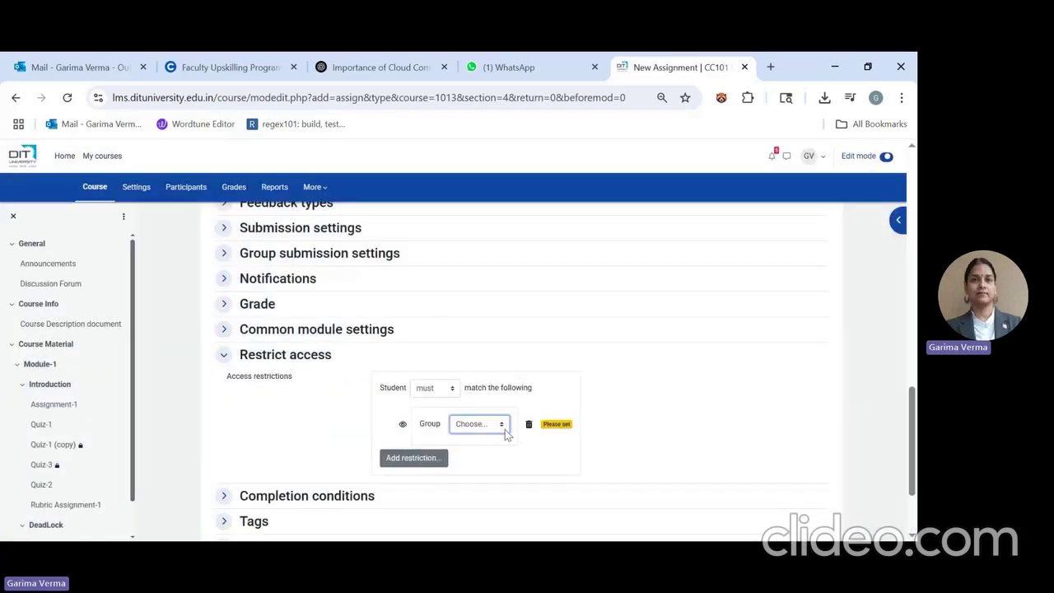
pyautogui.click(489, 481)
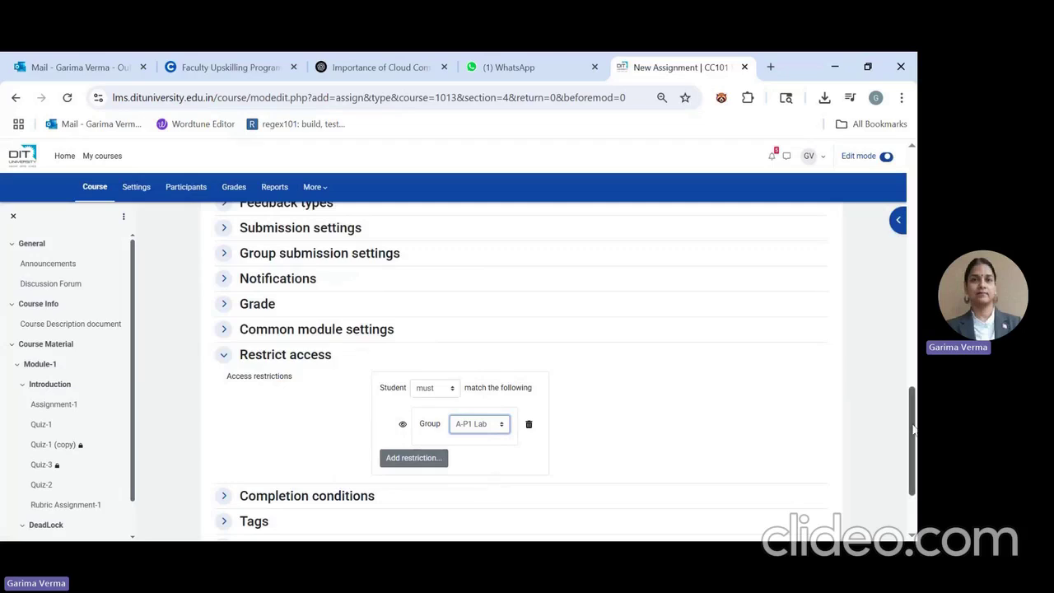
pyautogui.moveTo(913, 429); pyautogui.dragTo(914, 515)
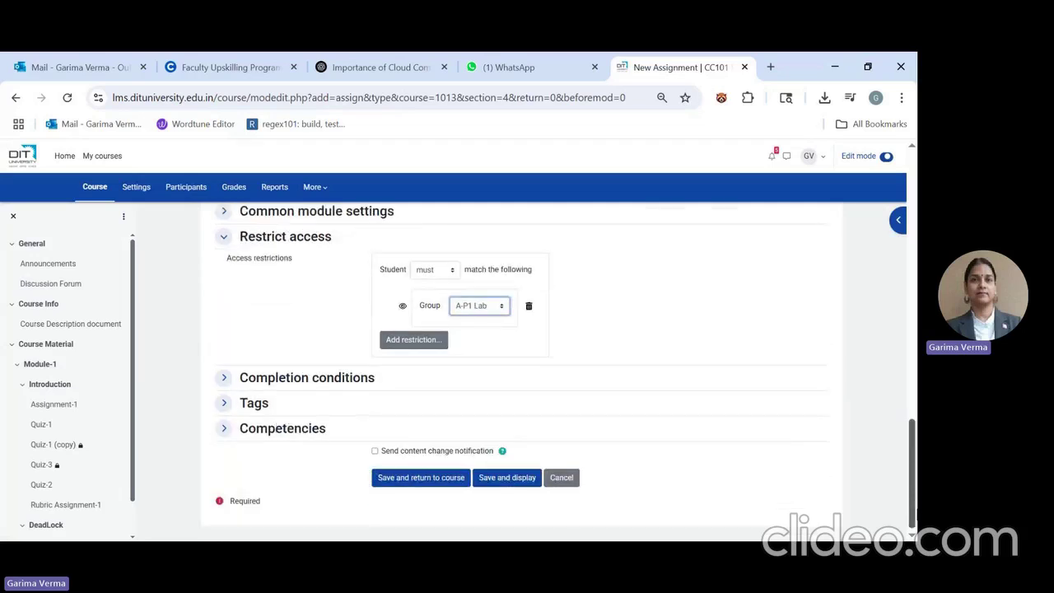
pyautogui.click(438, 479)
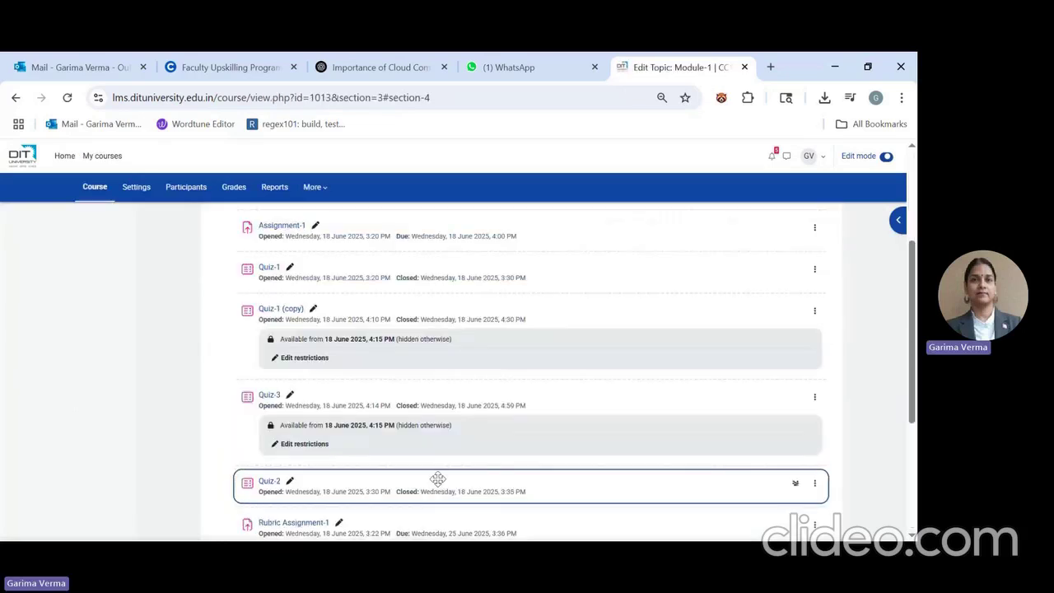
# - Edit the A-P1 Graded Lab-1 settings to hide the assignment entirely from students outside the A-P1 Lab group, and save
pyautogui.moveTo(912, 379); pyautogui.dragTo(912, 478)
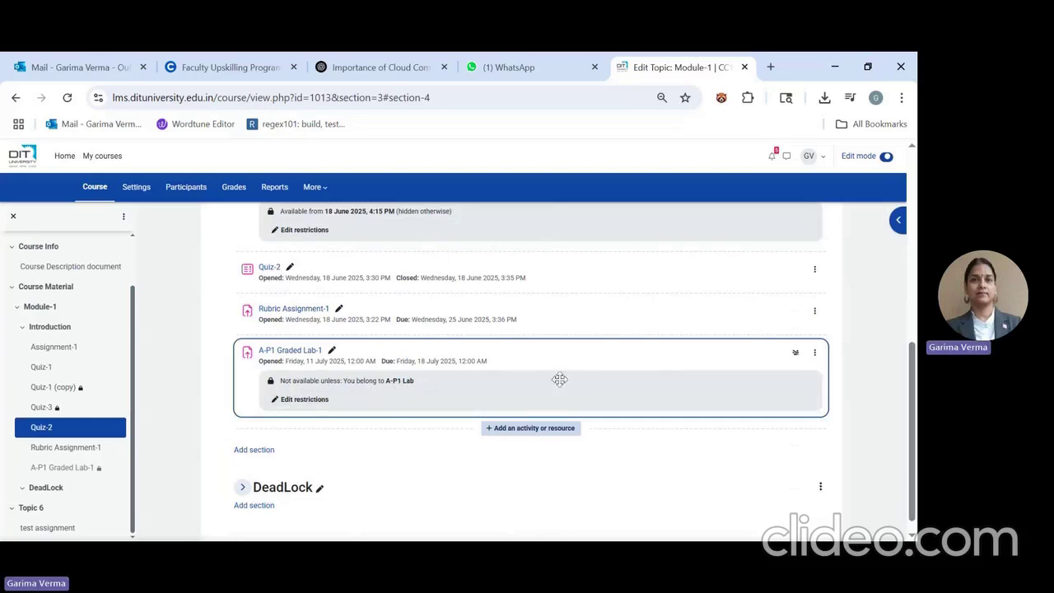
pyautogui.click(815, 352)
pyautogui.click(780, 375)
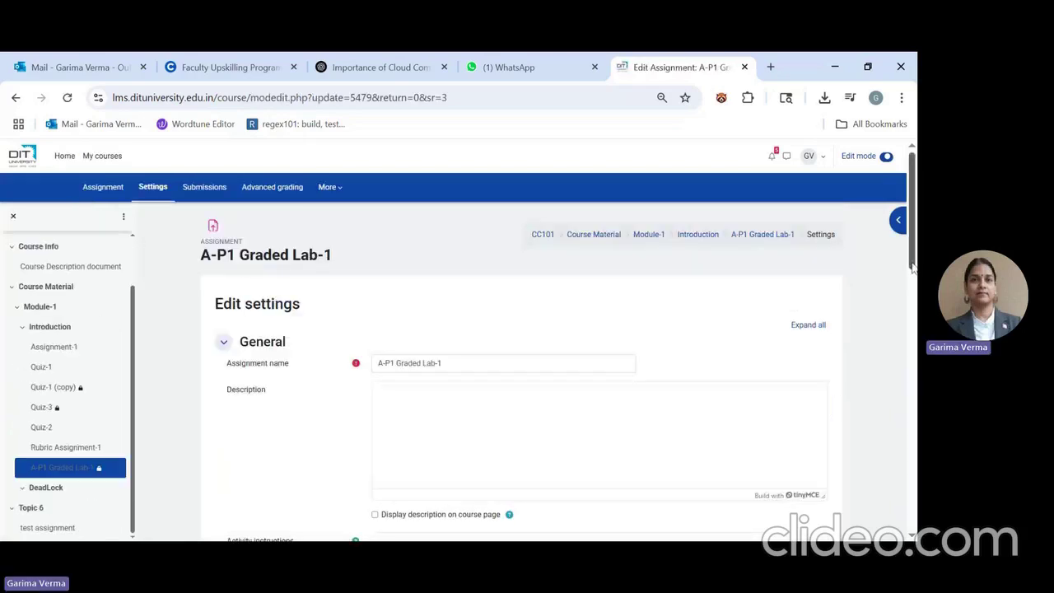
pyautogui.scroll(-10, 451, 403)
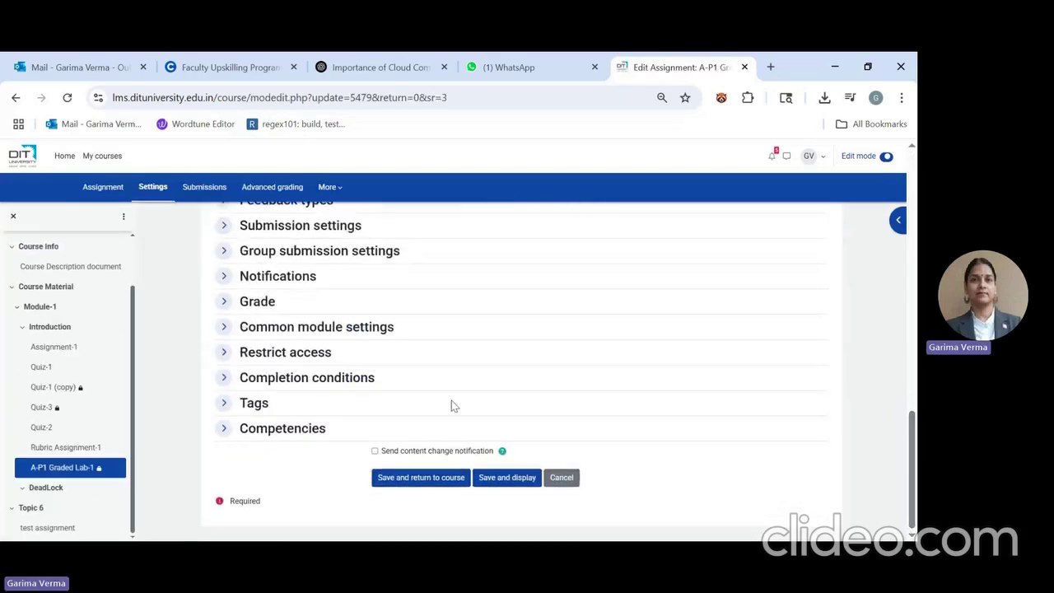
pyautogui.click(272, 358)
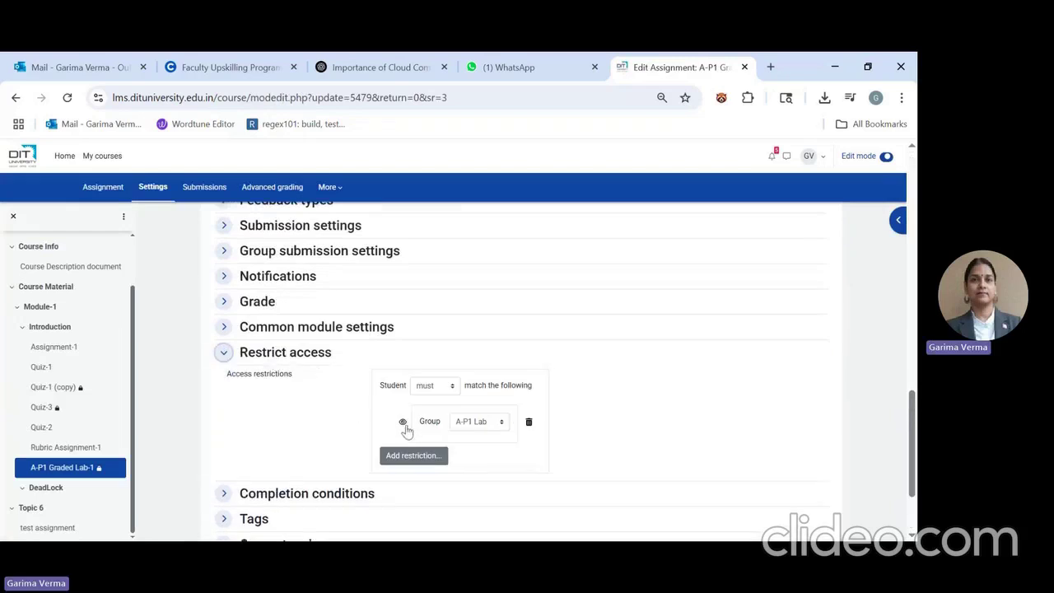
pyautogui.click(403, 424)
pyautogui.moveTo(911, 492); pyautogui.dragTo(913, 535)
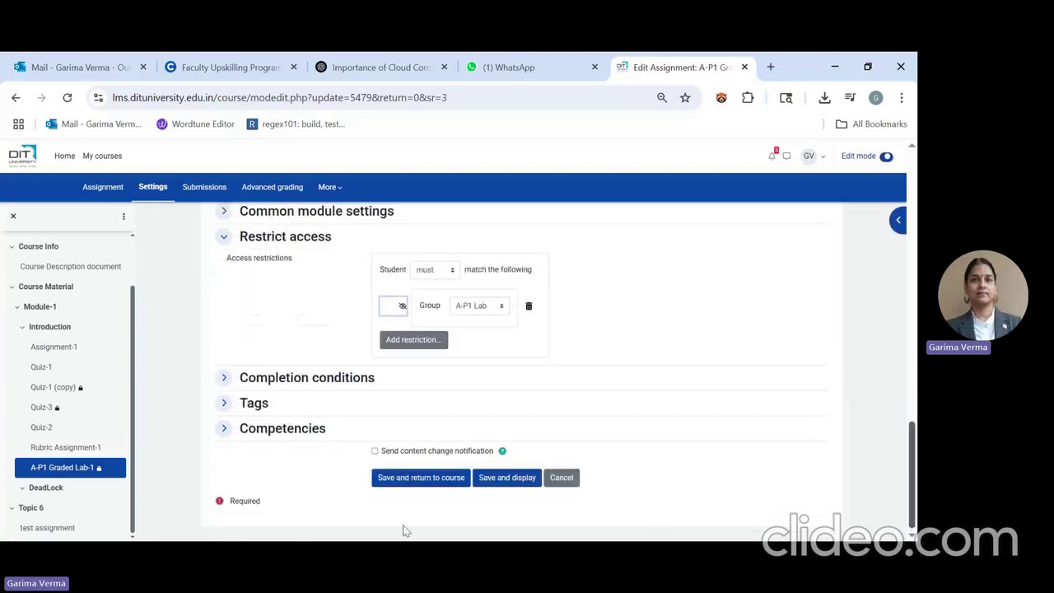
pyautogui.click(417, 477)
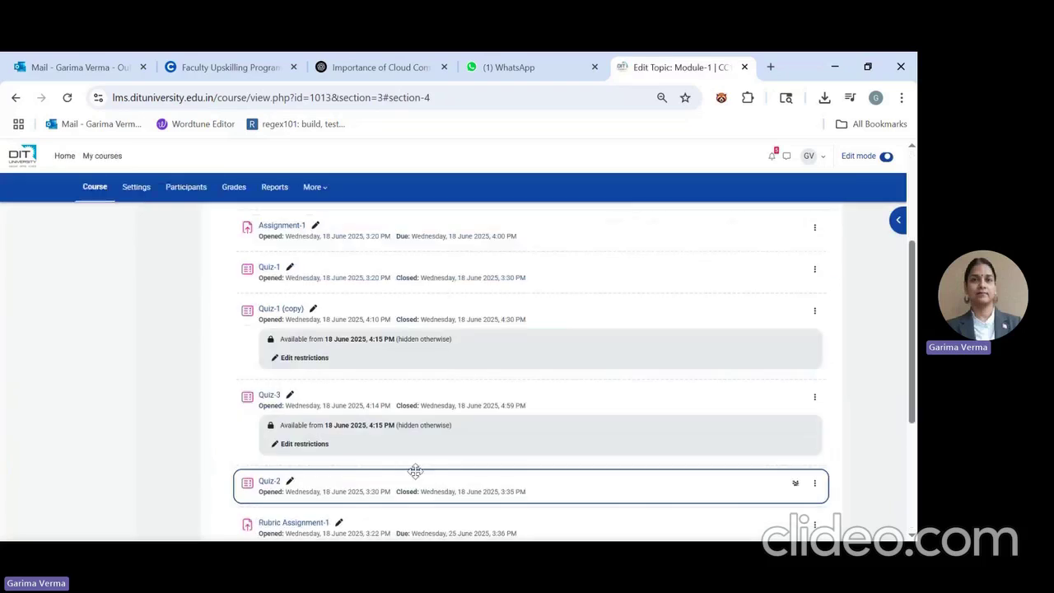
# - Switch to the Student role to check which Module-1 activities are shown, and return to the normal role
pyautogui.moveTo(912, 386); pyautogui.dragTo(903, 292)
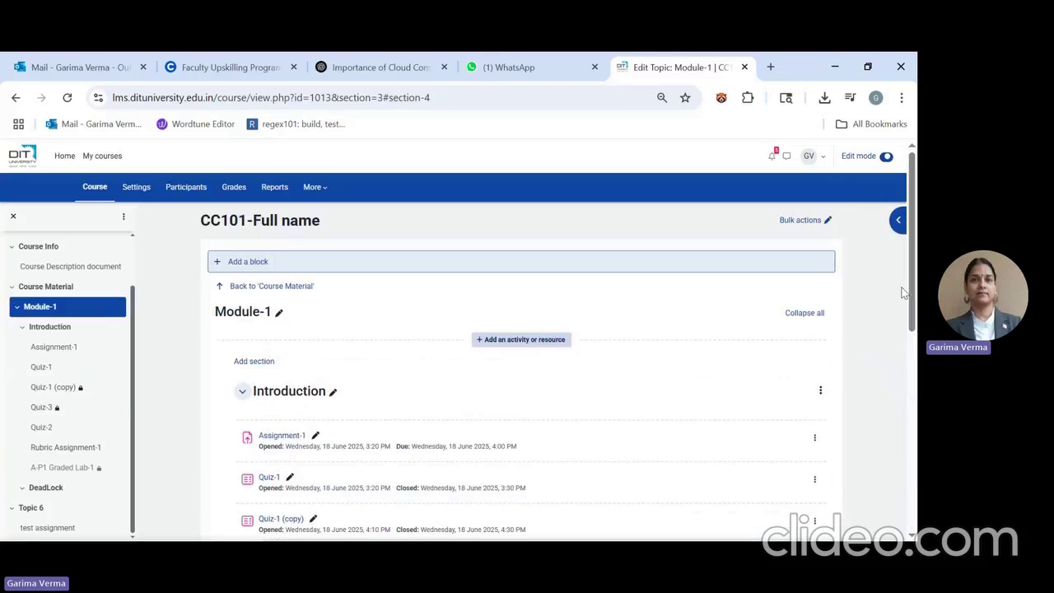
pyautogui.click(821, 158)
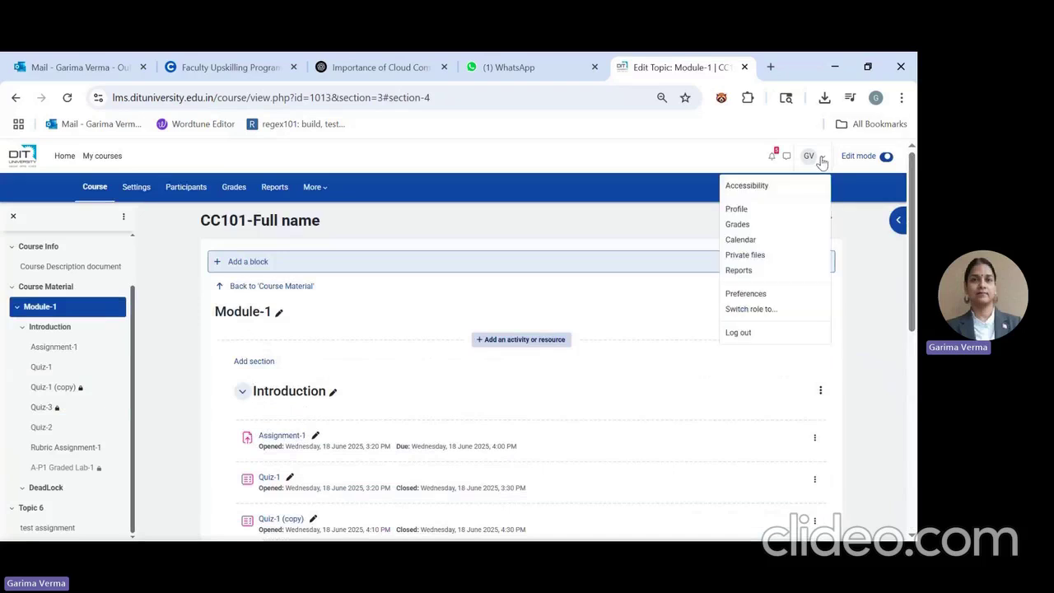
pyautogui.click(764, 309)
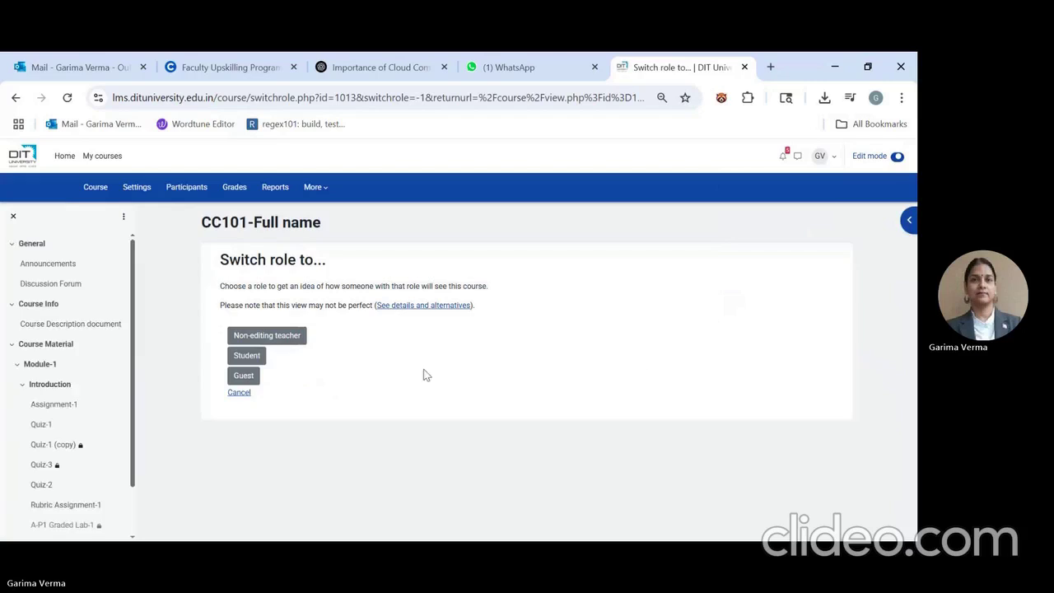
pyautogui.click(246, 356)
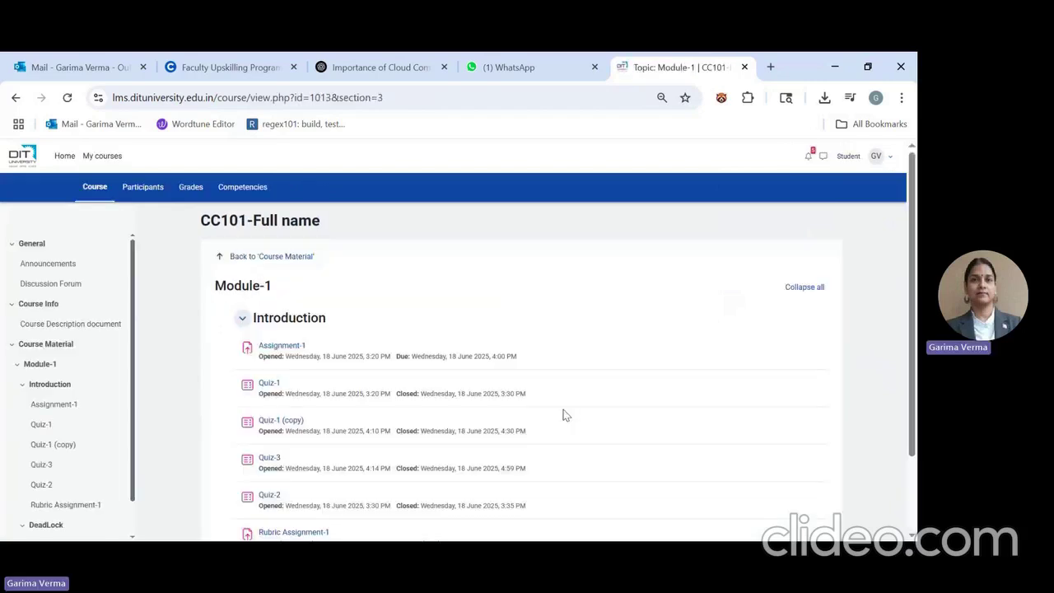
pyautogui.scroll(-2, 912, 444)
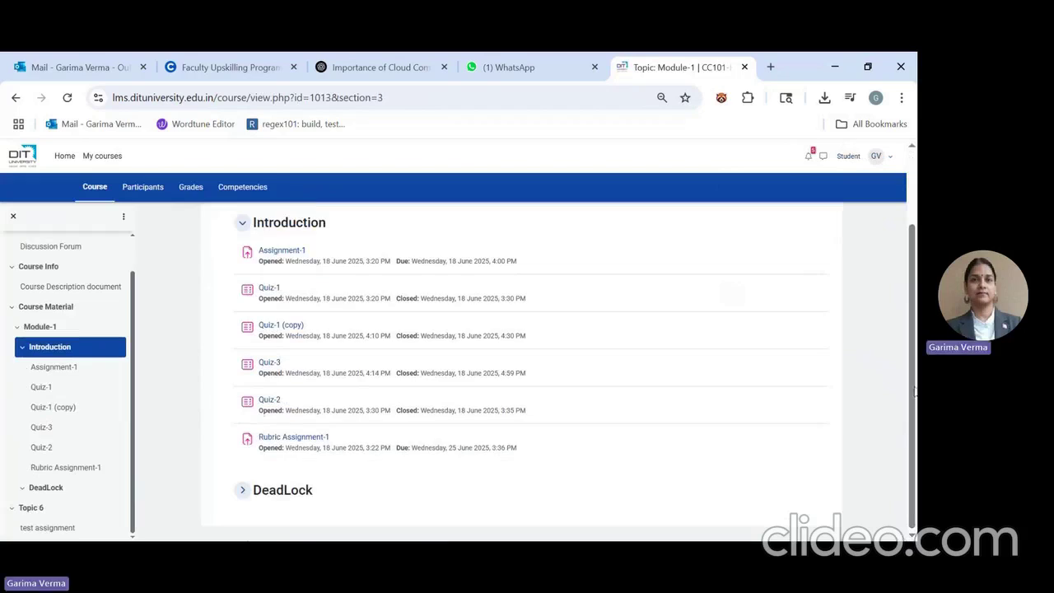
pyautogui.scroll(2, 914, 392)
pyautogui.click(852, 156)
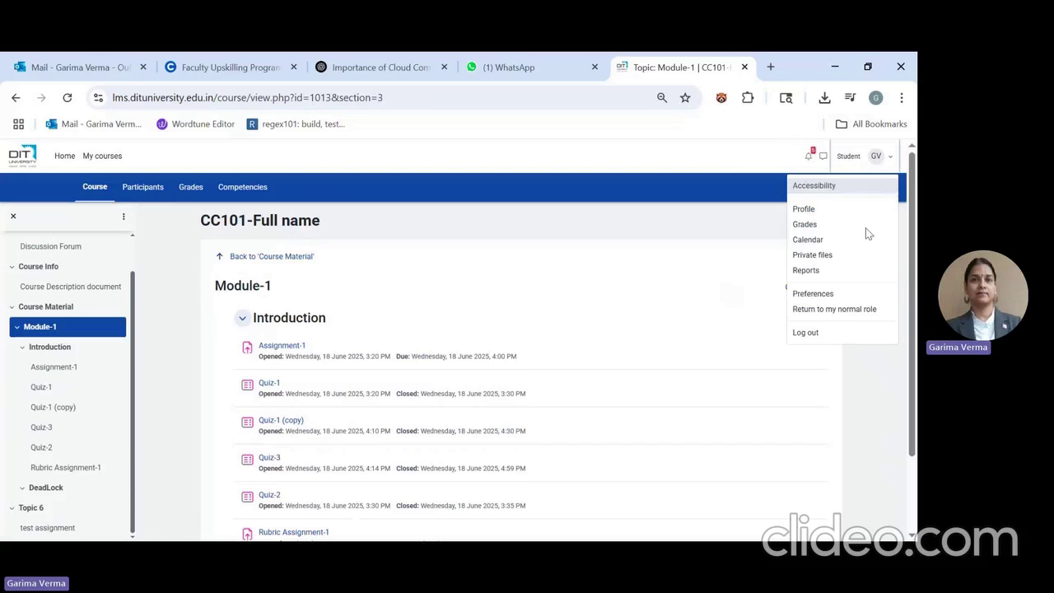
pyautogui.click(840, 310)
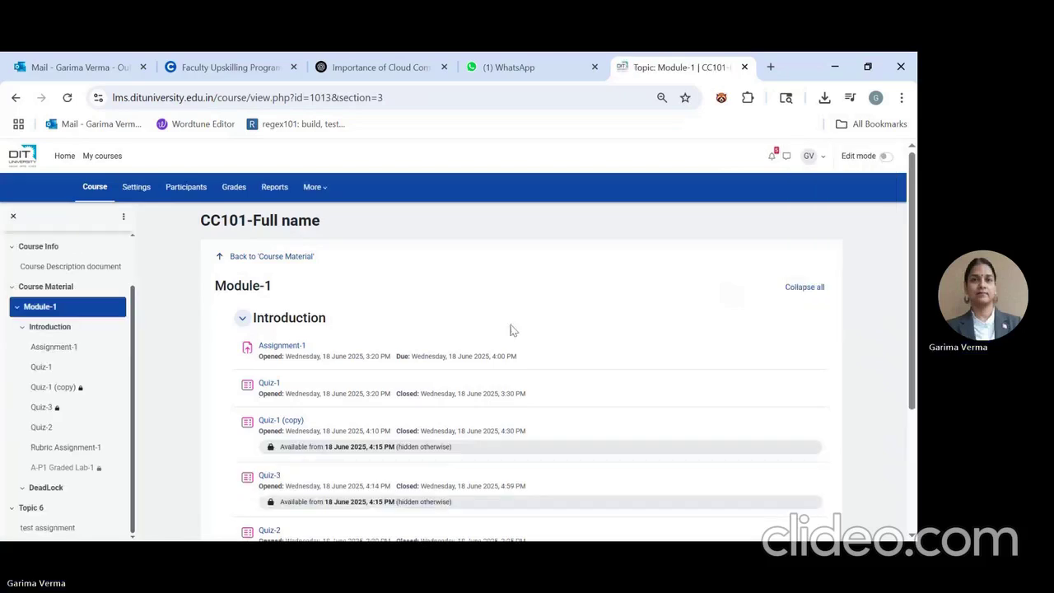
# - Check the participants' group assignments, and reopen Module-1 with edit mode turned on
pyautogui.click(198, 191)
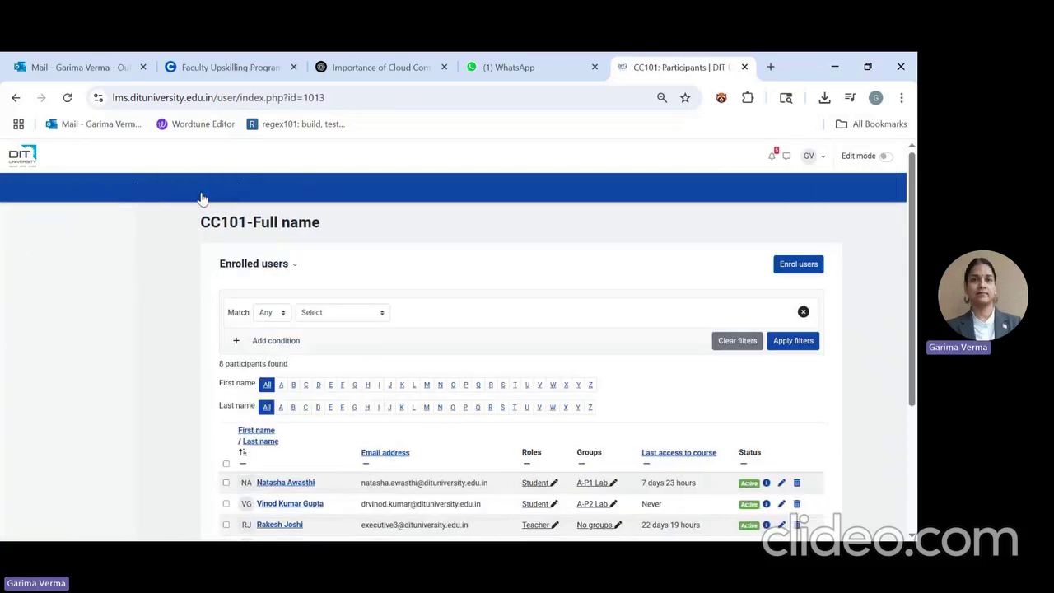
pyautogui.click(100, 196)
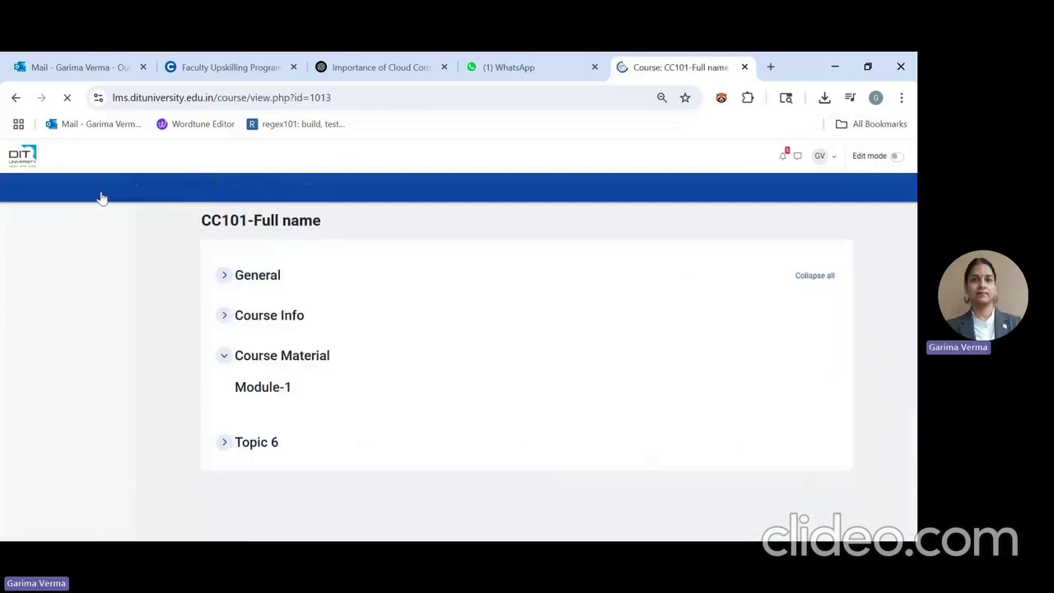
pyautogui.click(255, 390)
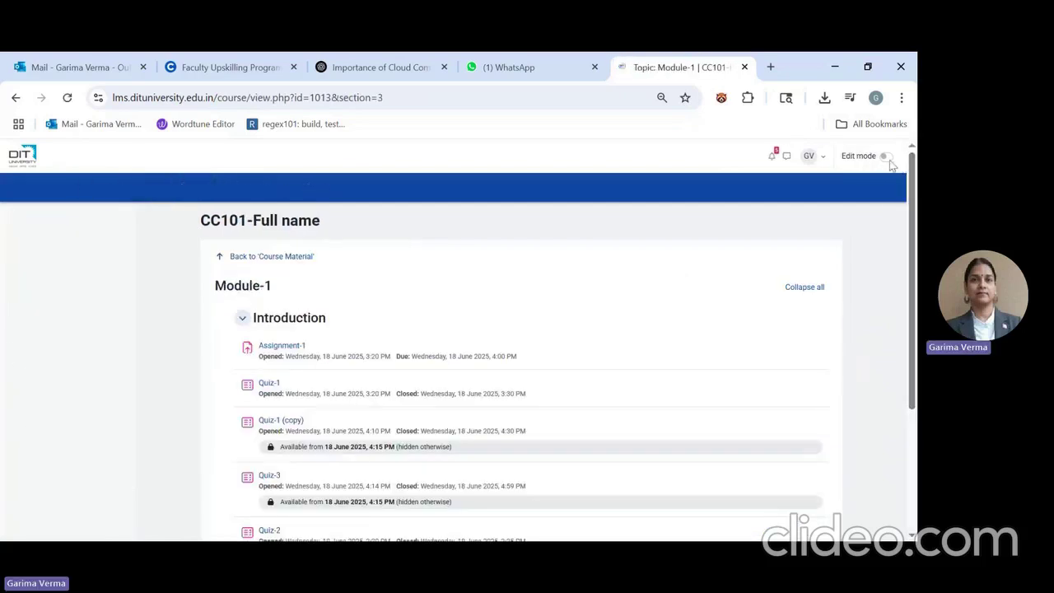
pyautogui.click(885, 157)
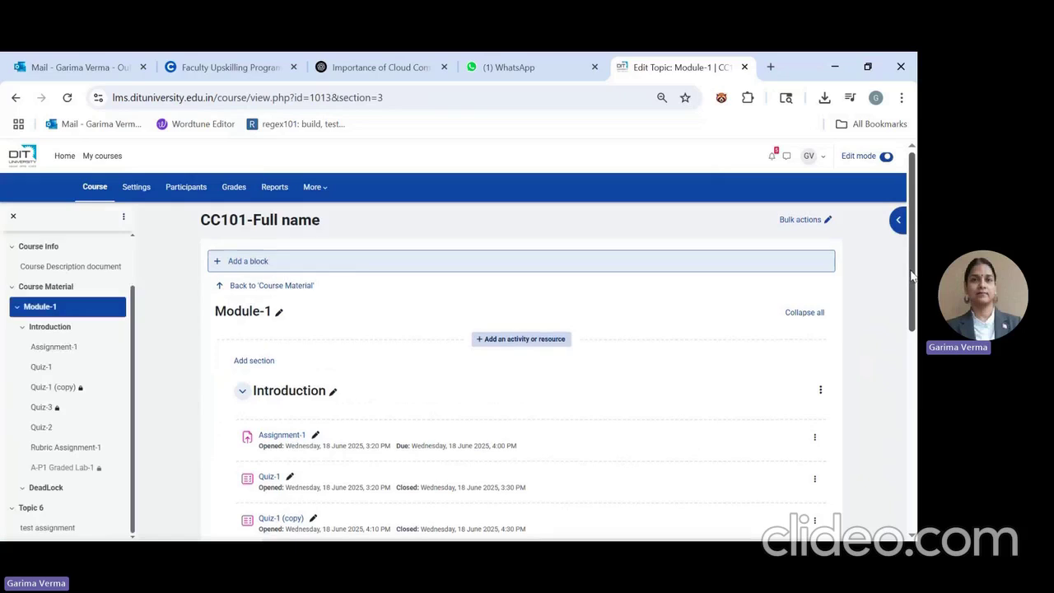
# - Change the A-P1 Graded Lab-1 access restriction to the A-P2 Lab group and save, returning to the course
pyautogui.moveTo(911, 277); pyautogui.dragTo(912, 475)
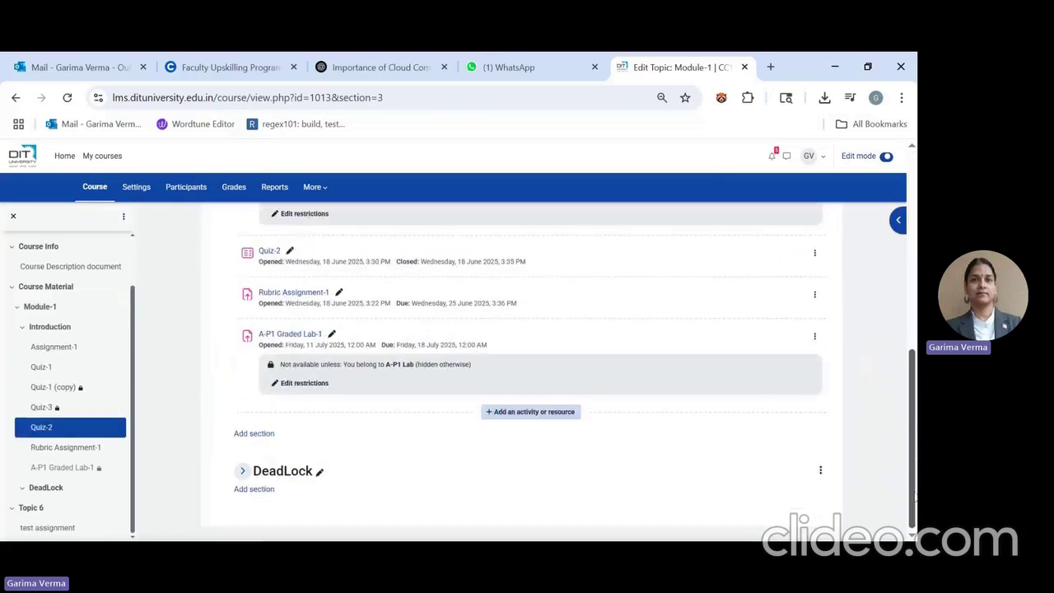
pyautogui.click(814, 337)
pyautogui.click(770, 356)
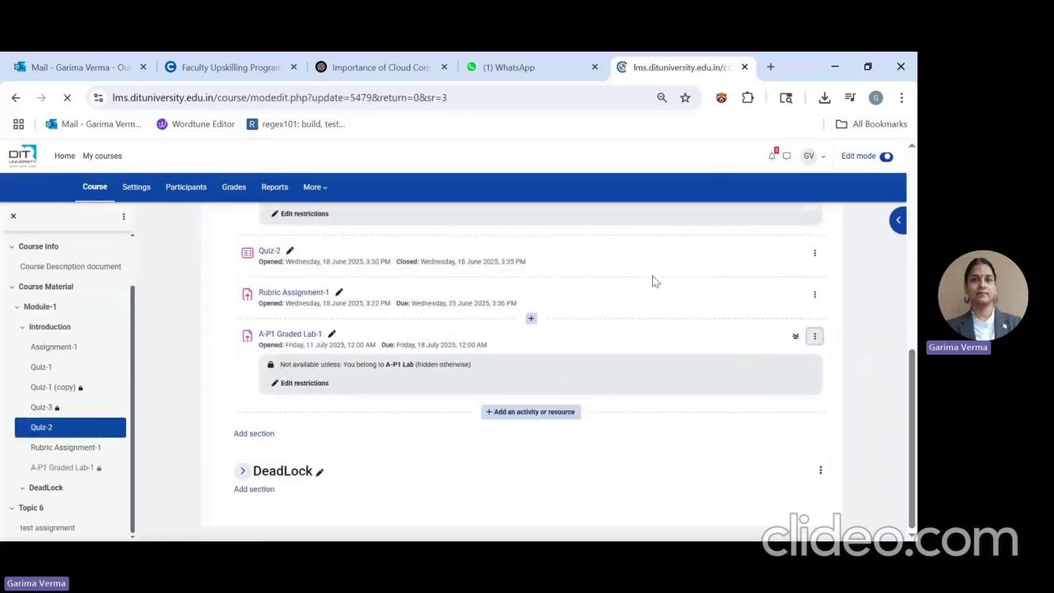
pyautogui.moveTo(913, 265); pyautogui.dragTo(913, 482)
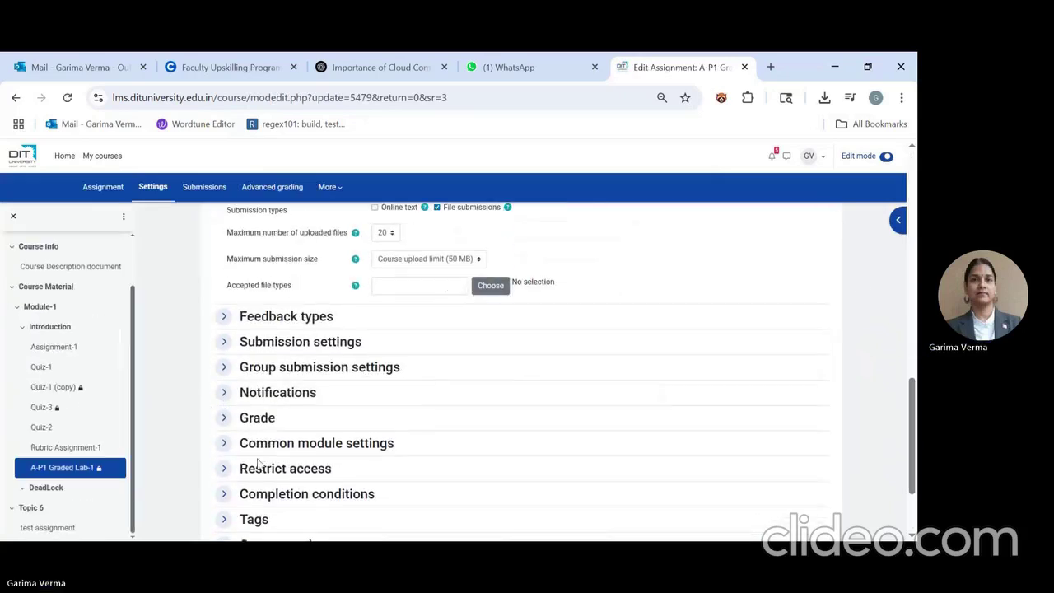
pyautogui.click(254, 473)
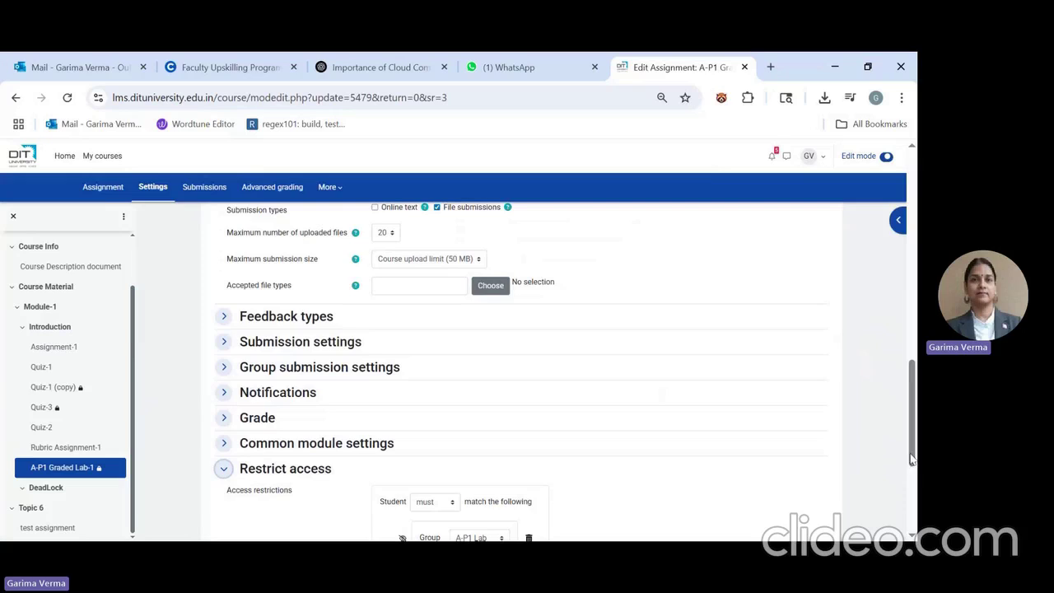
pyautogui.moveTo(912, 459); pyautogui.dragTo(913, 514)
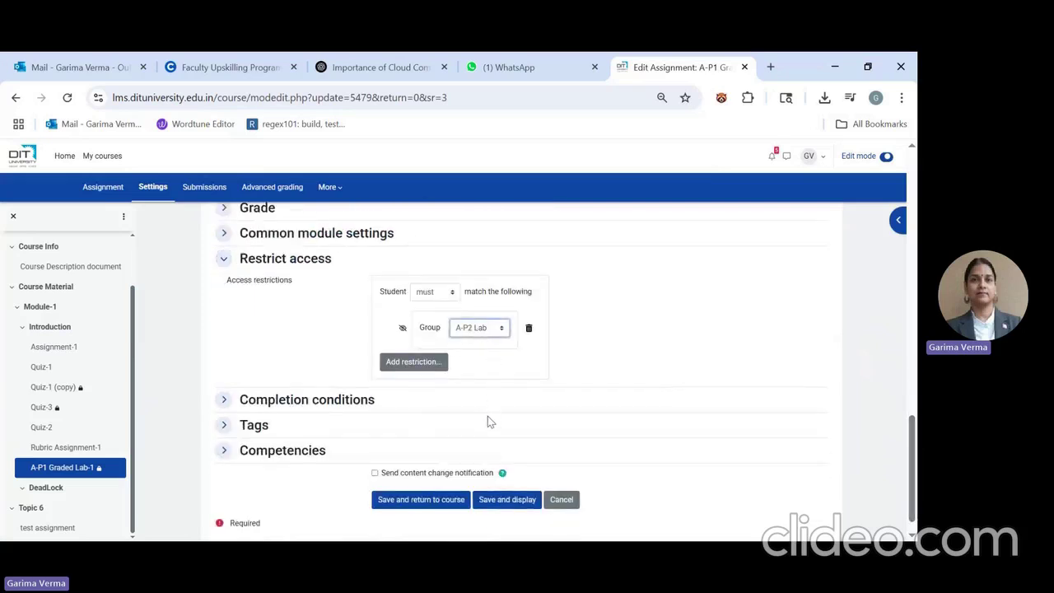
pyautogui.click(435, 504)
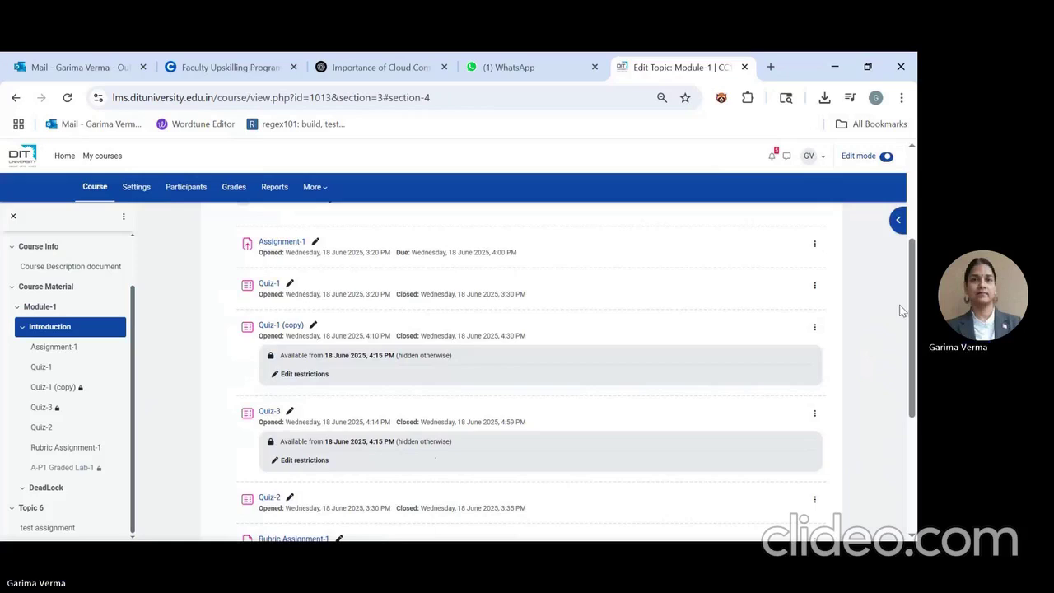
# - Switch to the Student role to check the Module-1 activities, return to the normal role, and turn edit mode back on
pyautogui.click(810, 158)
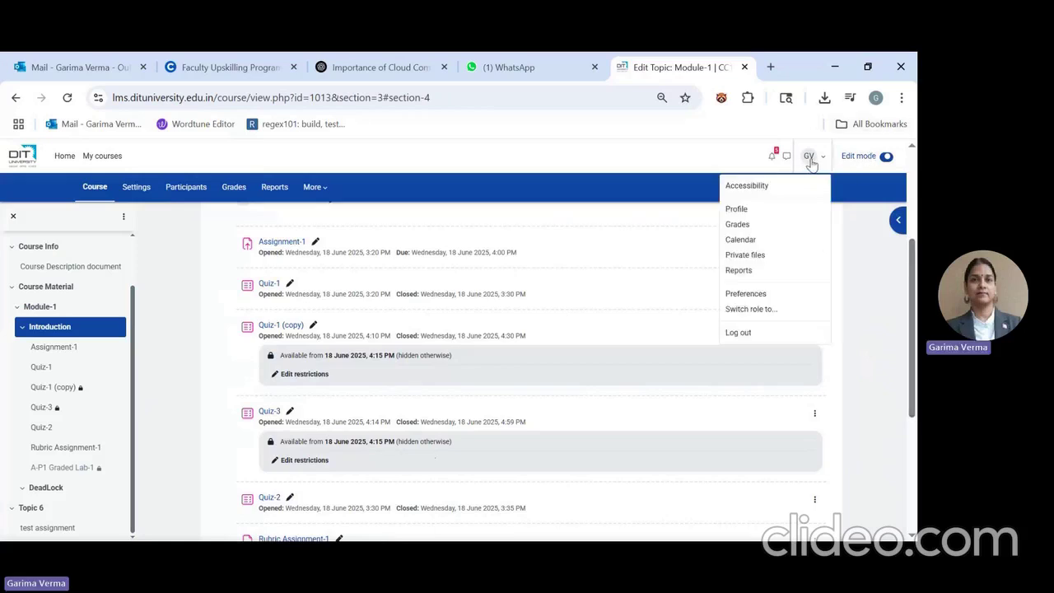
pyautogui.click(764, 310)
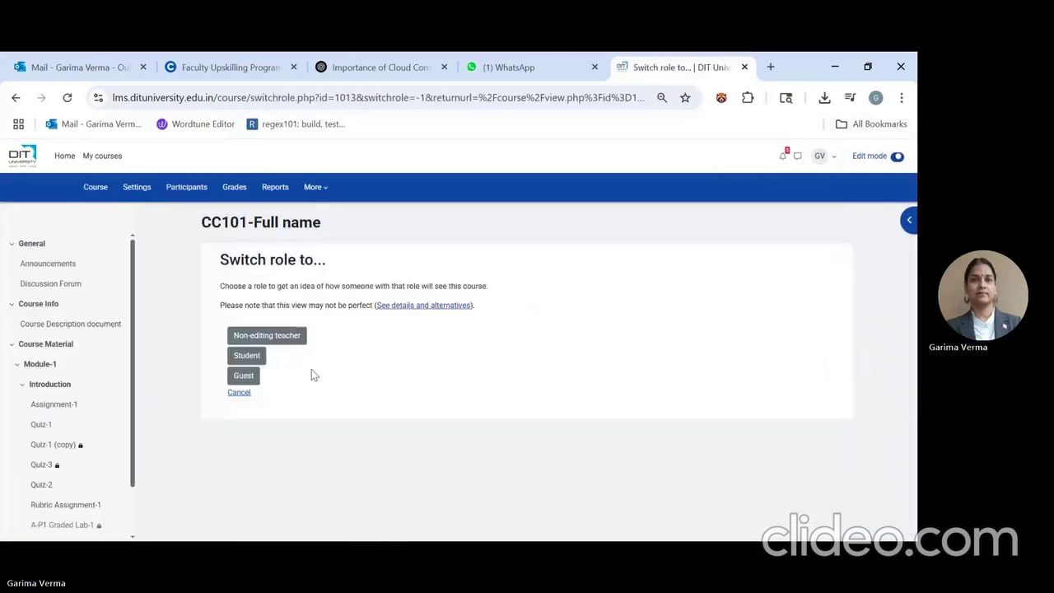
pyautogui.click(247, 356)
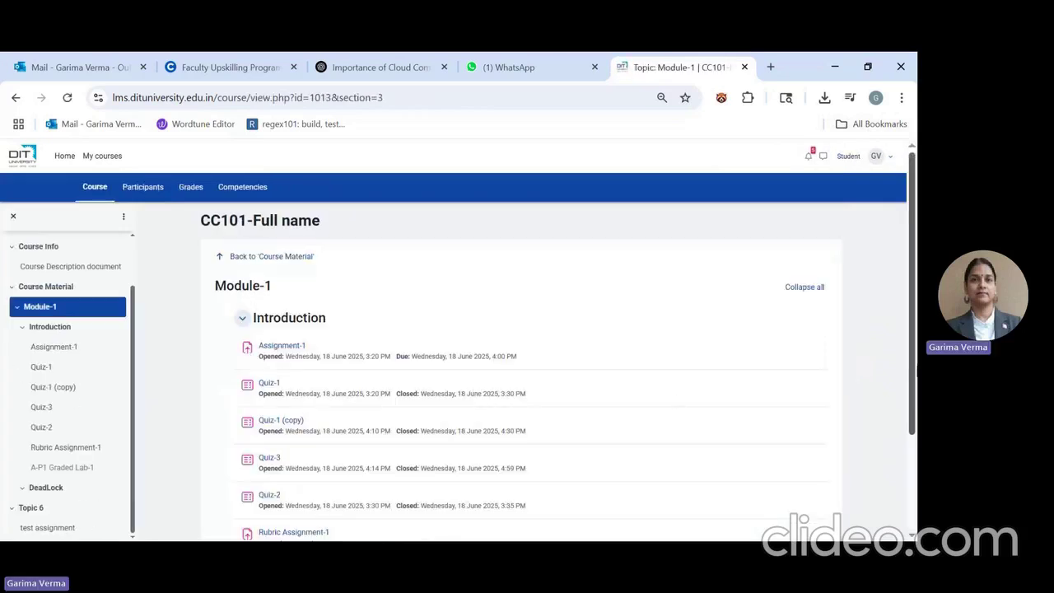
pyautogui.scroll(-3, 913, 372)
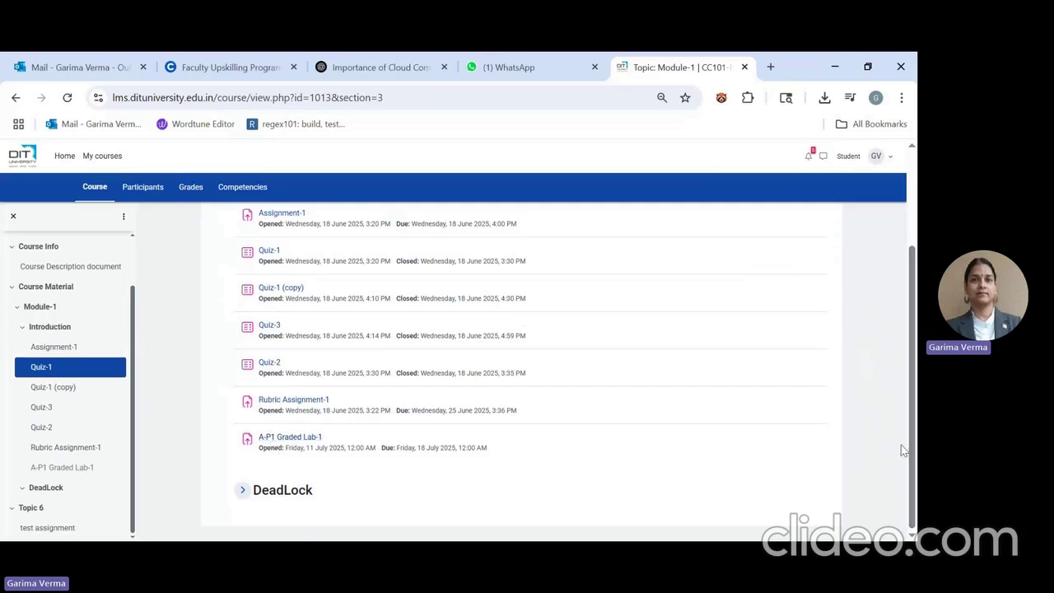
pyautogui.moveTo(913, 466); pyautogui.dragTo(917, 290)
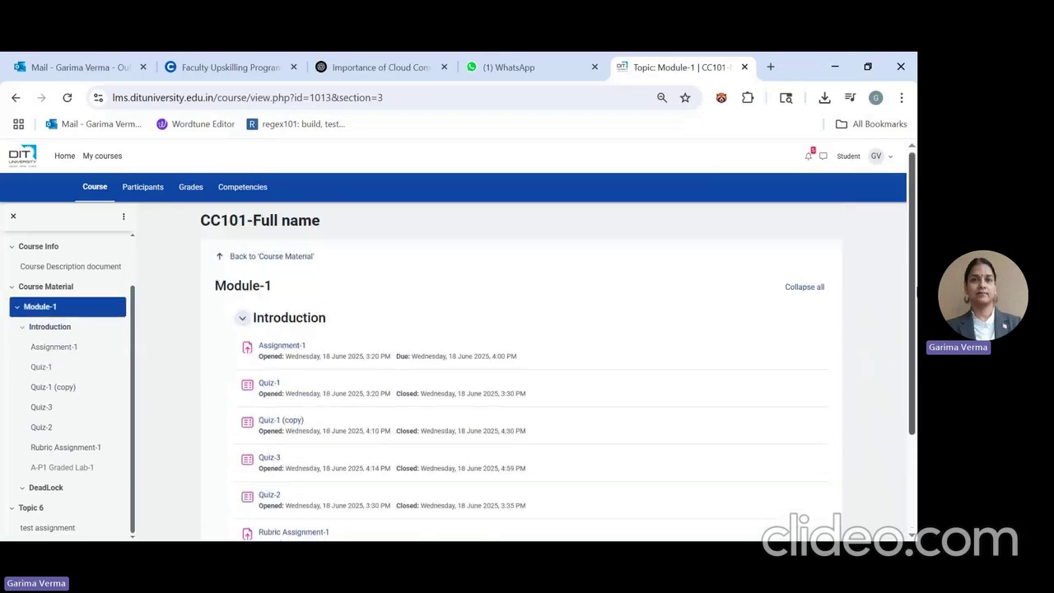
pyautogui.click(850, 158)
pyautogui.click(816, 309)
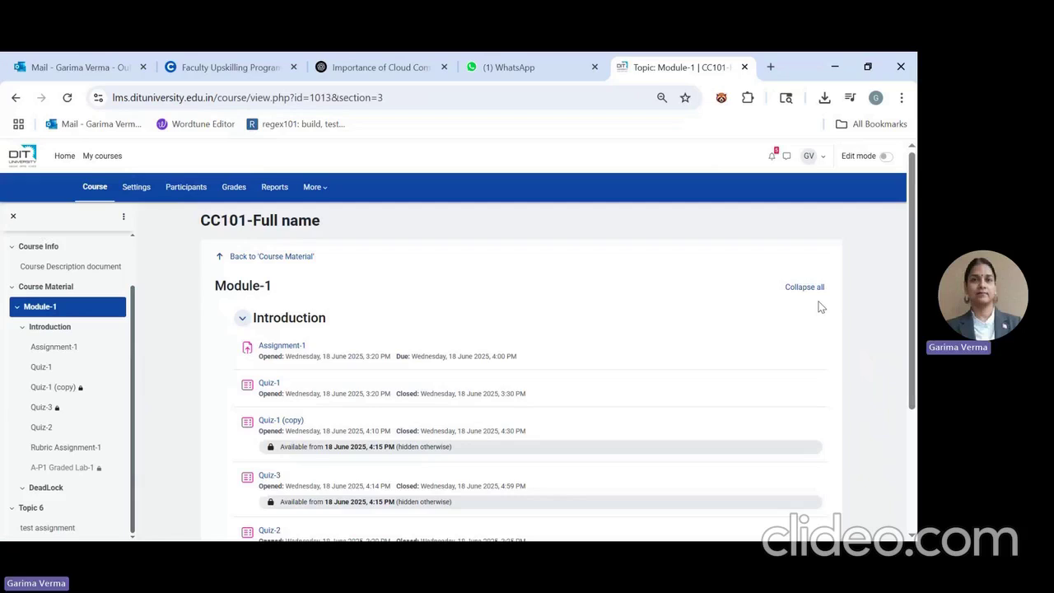
pyautogui.click(886, 157)
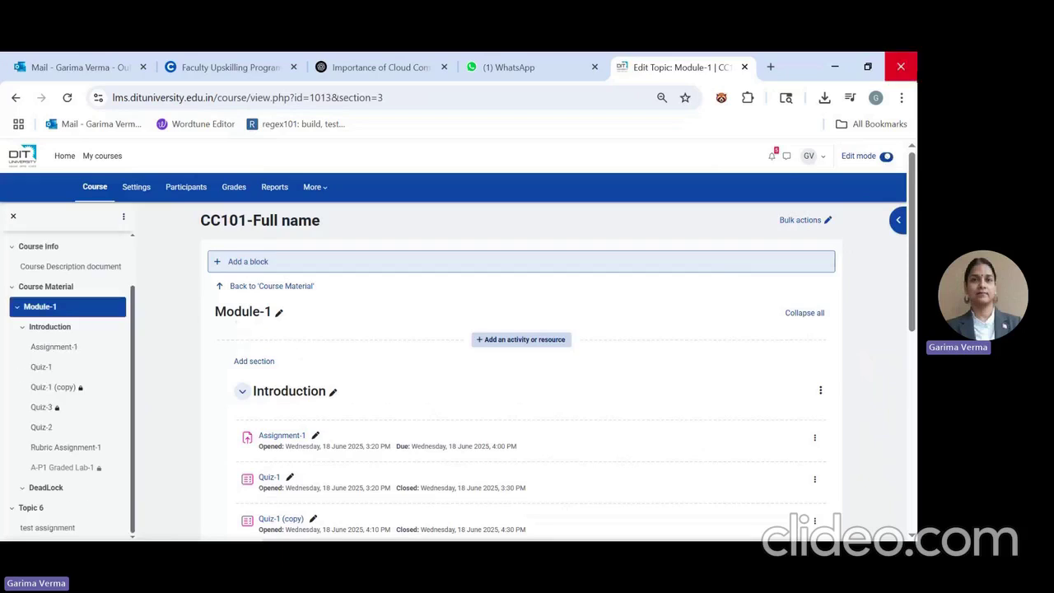
# - Open the course groupings from the participants area and delete the A-P1 Lab and A-P2 Lab groupings
pyautogui.click(188, 193)
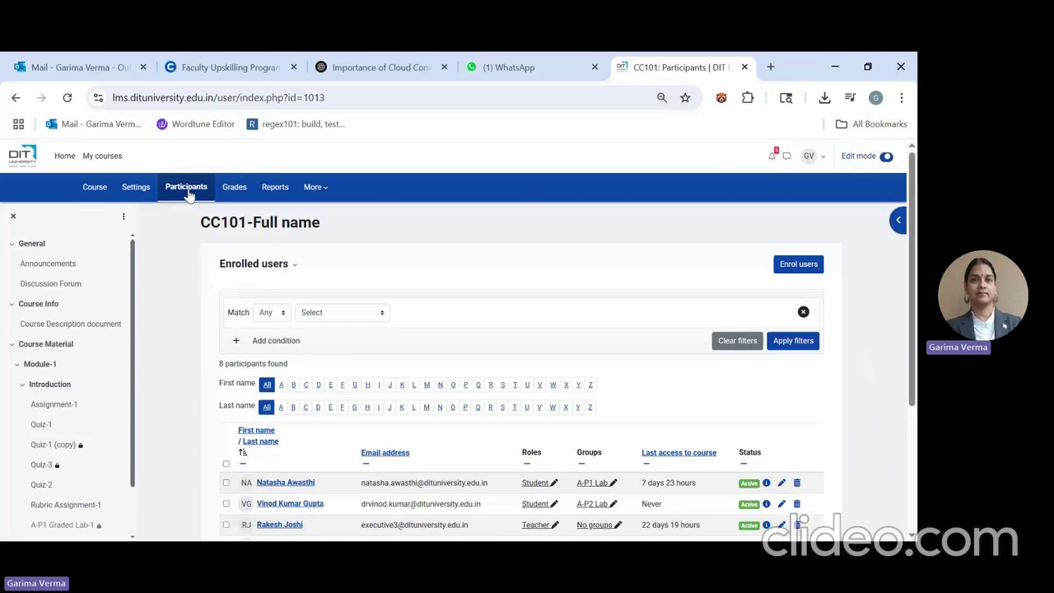
pyautogui.moveTo(912, 334); pyautogui.dragTo(910, 336)
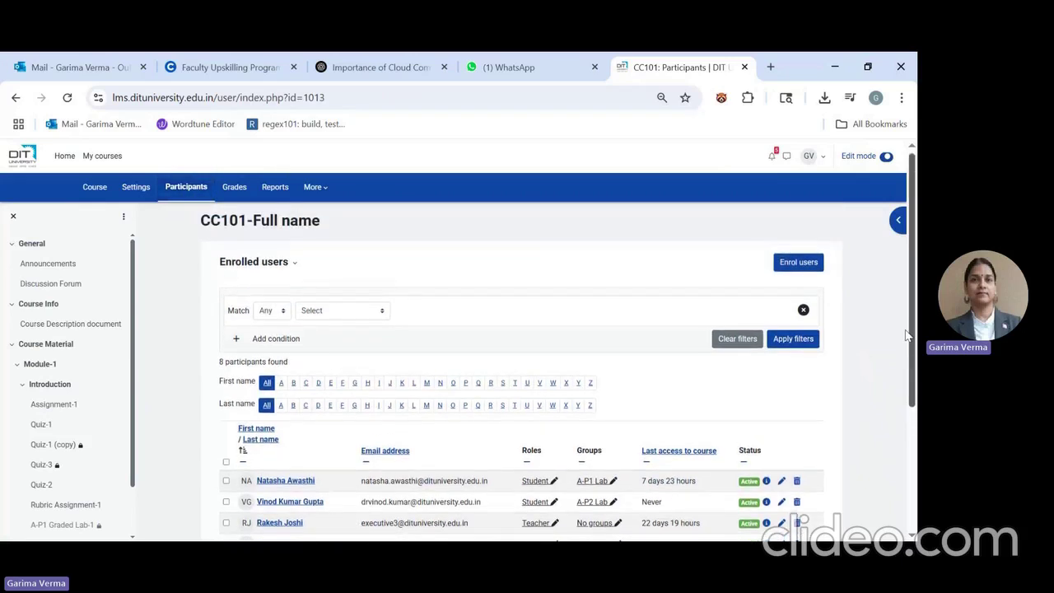
pyautogui.click(283, 270)
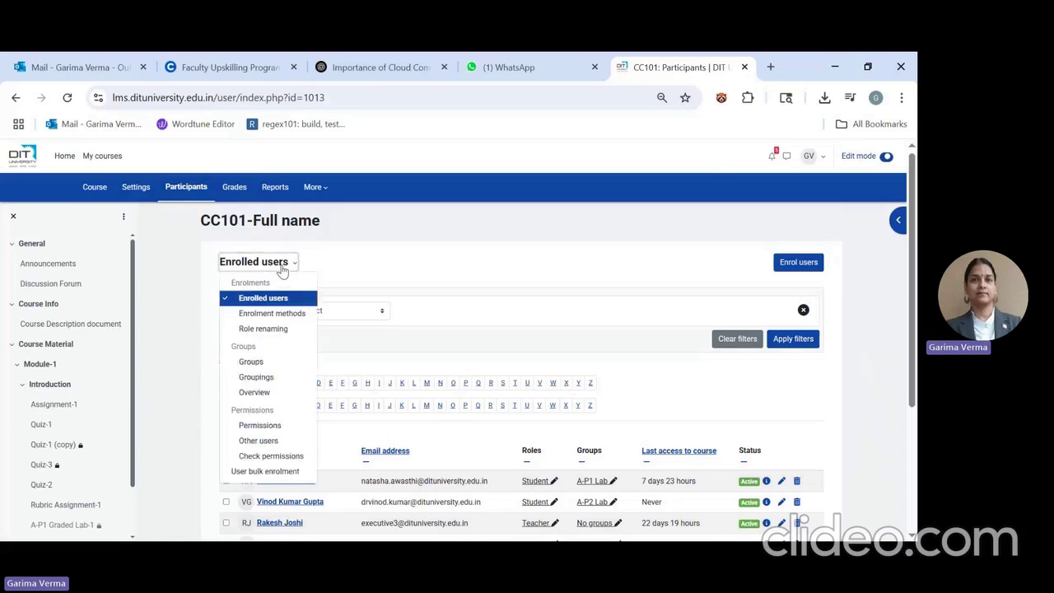
pyautogui.click(260, 379)
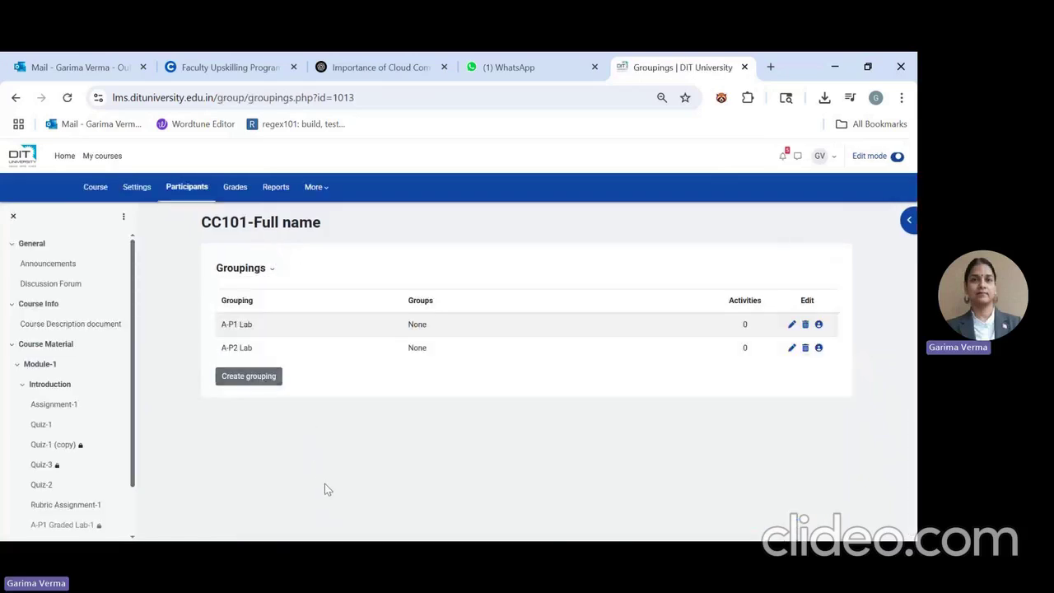
pyautogui.click(806, 325)
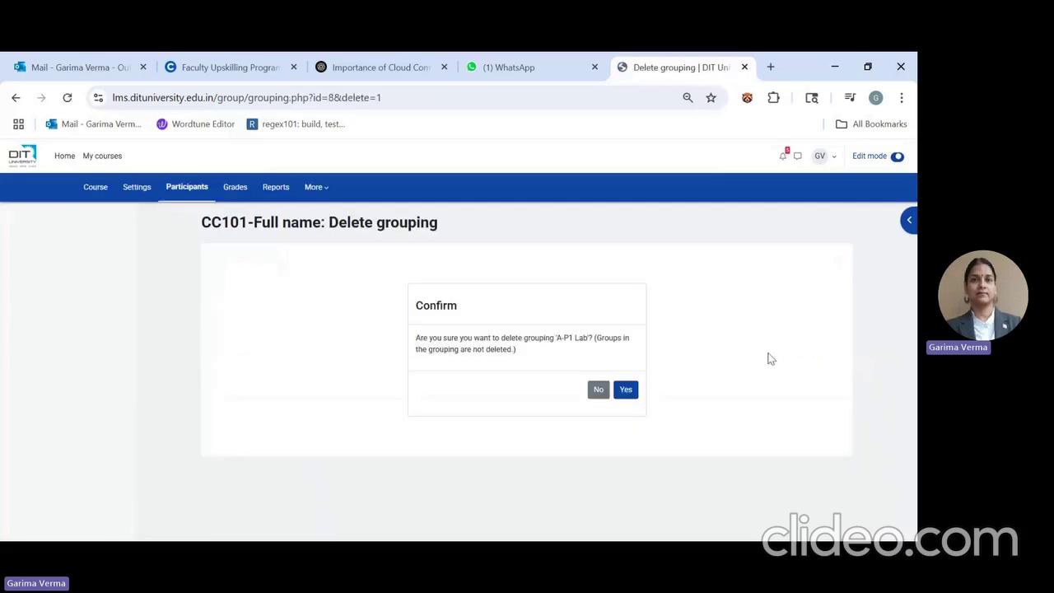
pyautogui.click(627, 390)
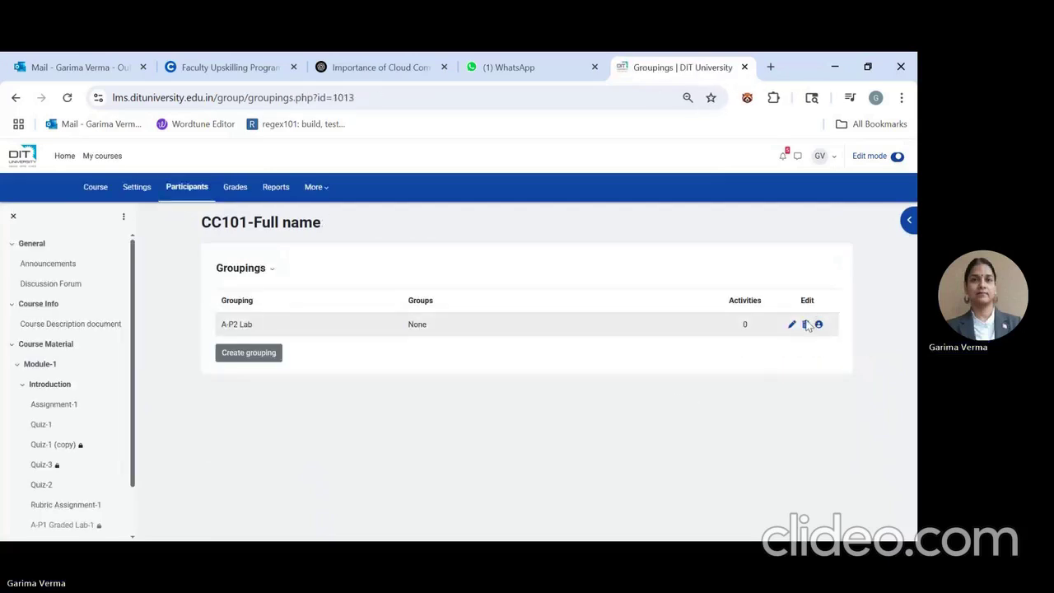
pyautogui.click(806, 325)
pyautogui.click(631, 391)
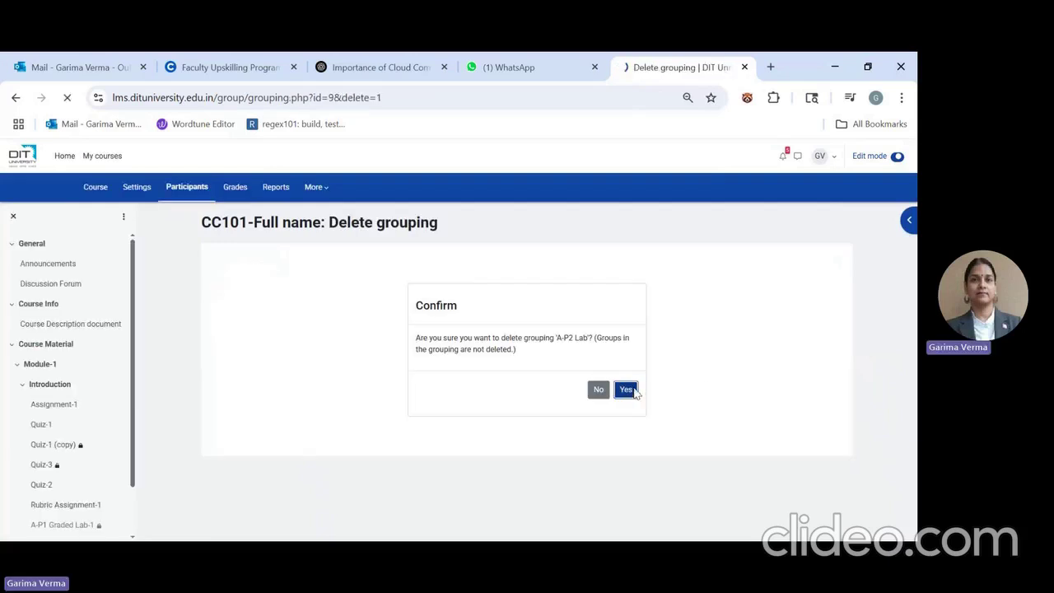
# - Create a grouping named "Section-A P1 and P2" with grouping ID number A, and save it
pyautogui.click(249, 342)
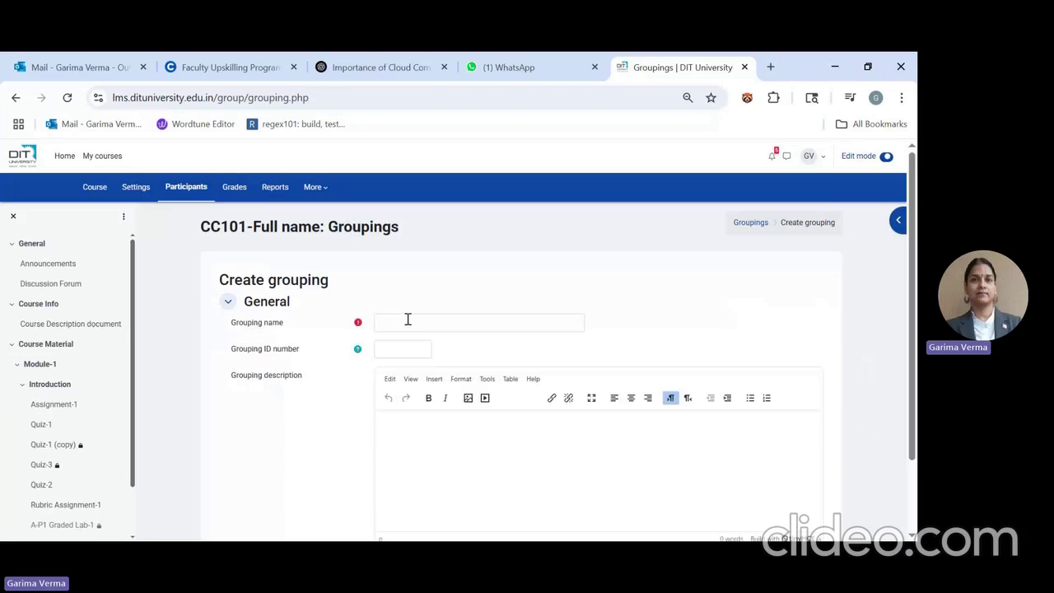
pyautogui.click(408, 319)
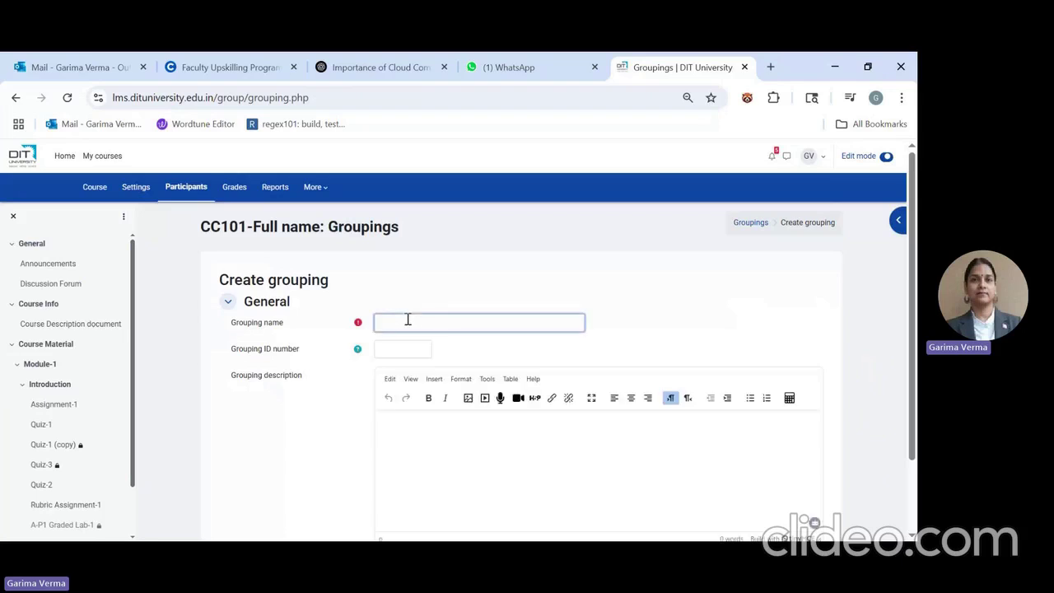
pyautogui.write('Section A p1')
pyautogui.press('BackSpace')
pyautogui.press('BackSpace')
pyautogui.write('P1 and P2')
pyautogui.click(419, 350)
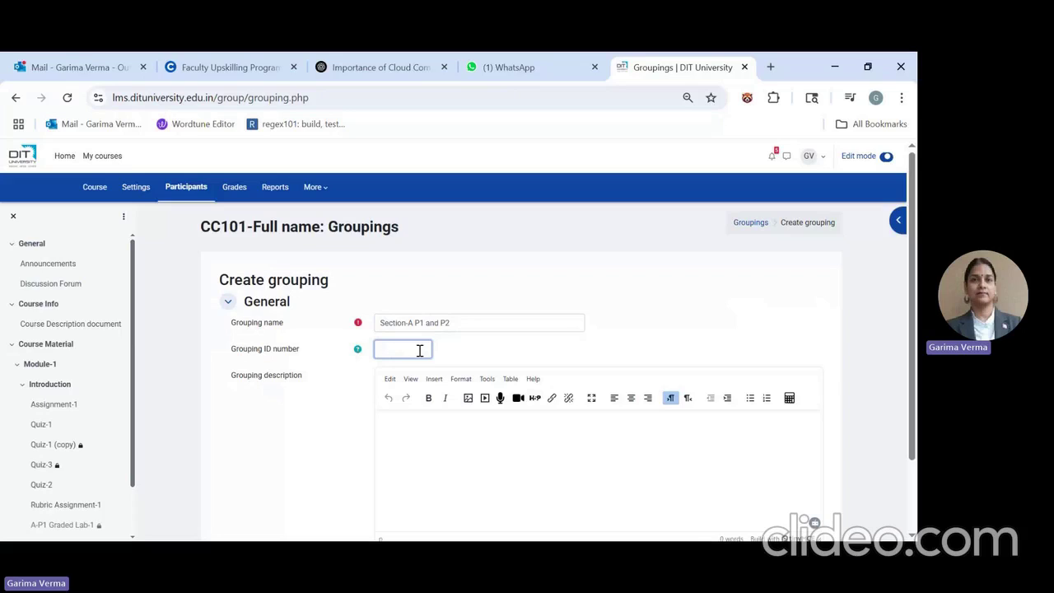
pyautogui.write('A')
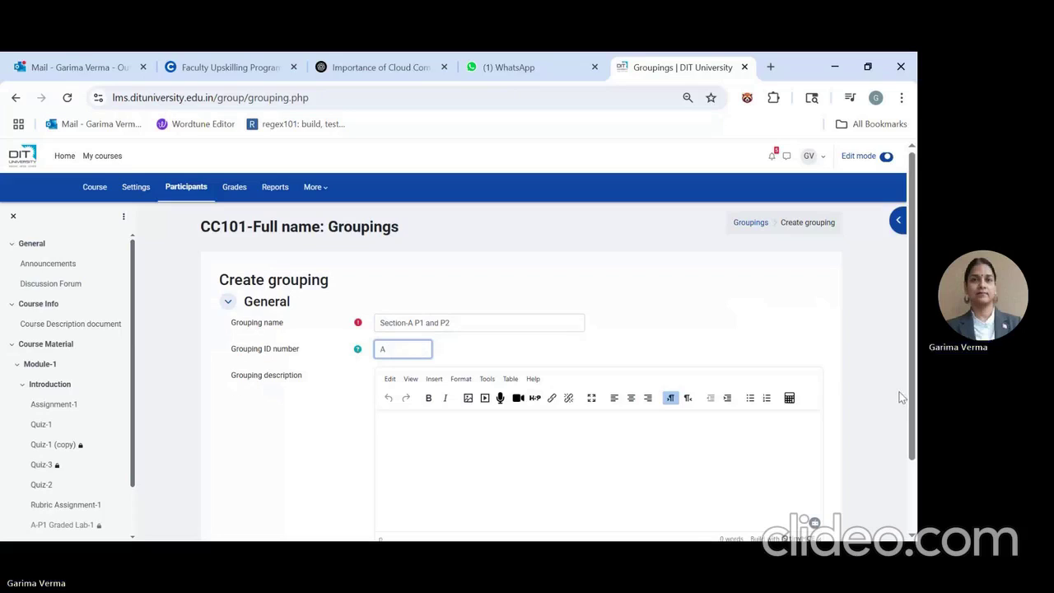
pyautogui.moveTo(906, 416); pyautogui.dragTo(905, 501)
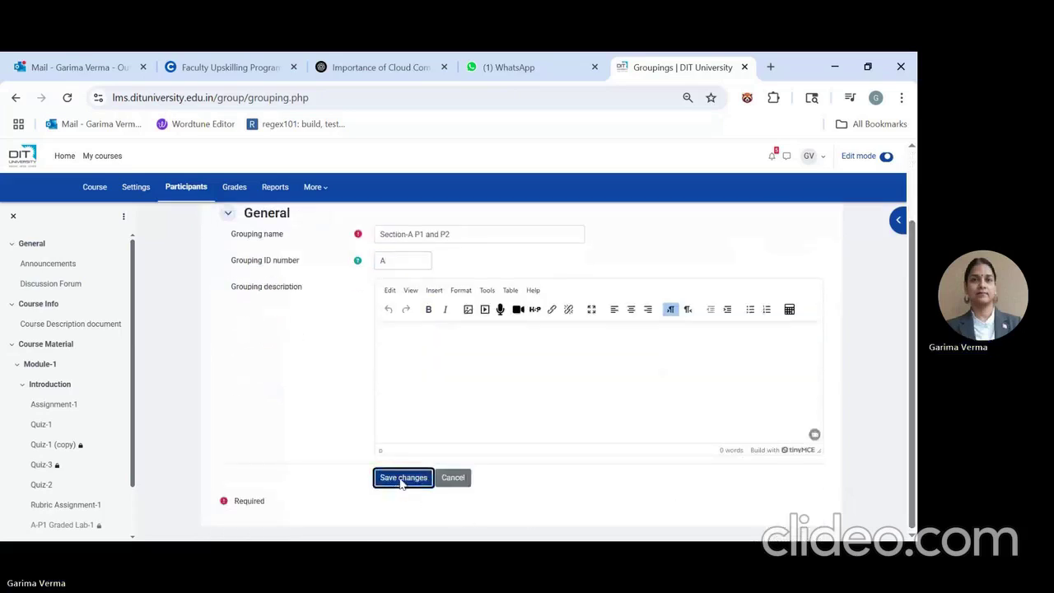
pyautogui.click(403, 477)
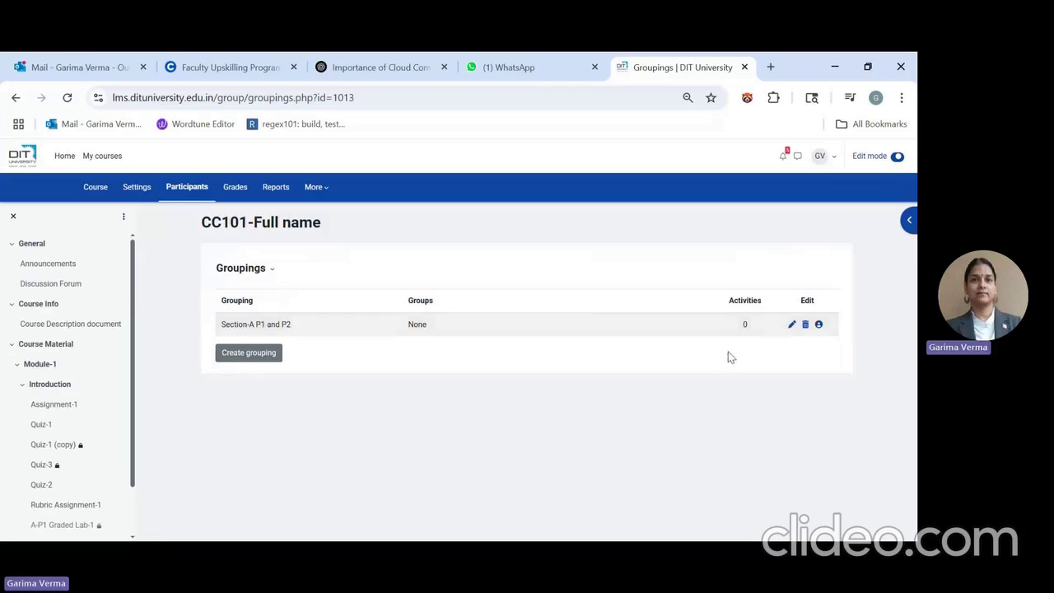
# - Add the A-P1 Lab and A-P2 Lab groups to the Section-A P1 and P2 grouping, and return to the groupings list
pyautogui.click(819, 324)
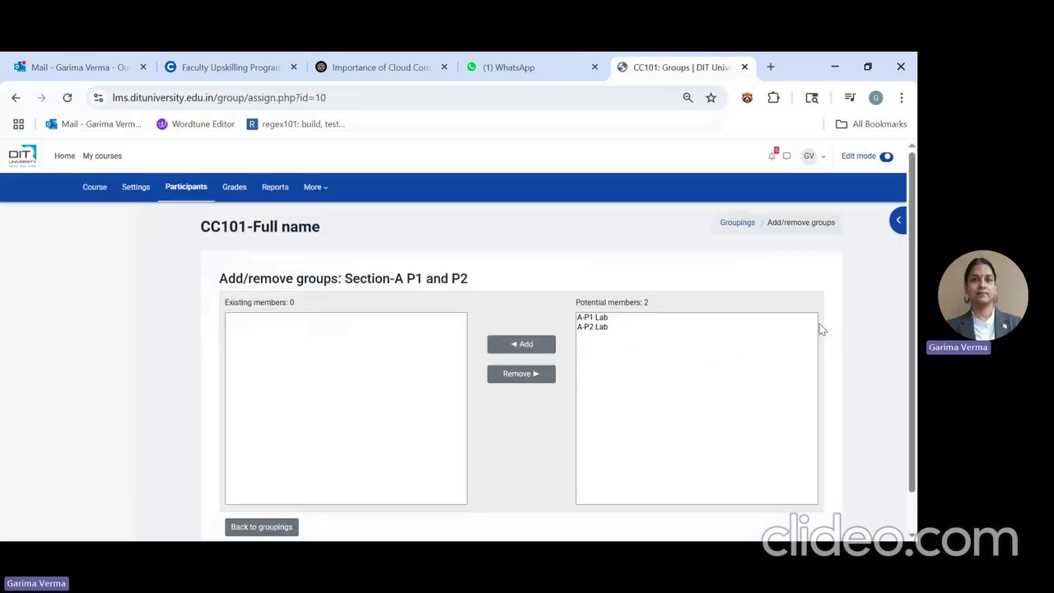
pyautogui.click(581, 321)
pyautogui.click(522, 345)
pyautogui.click(595, 321)
pyautogui.click(544, 348)
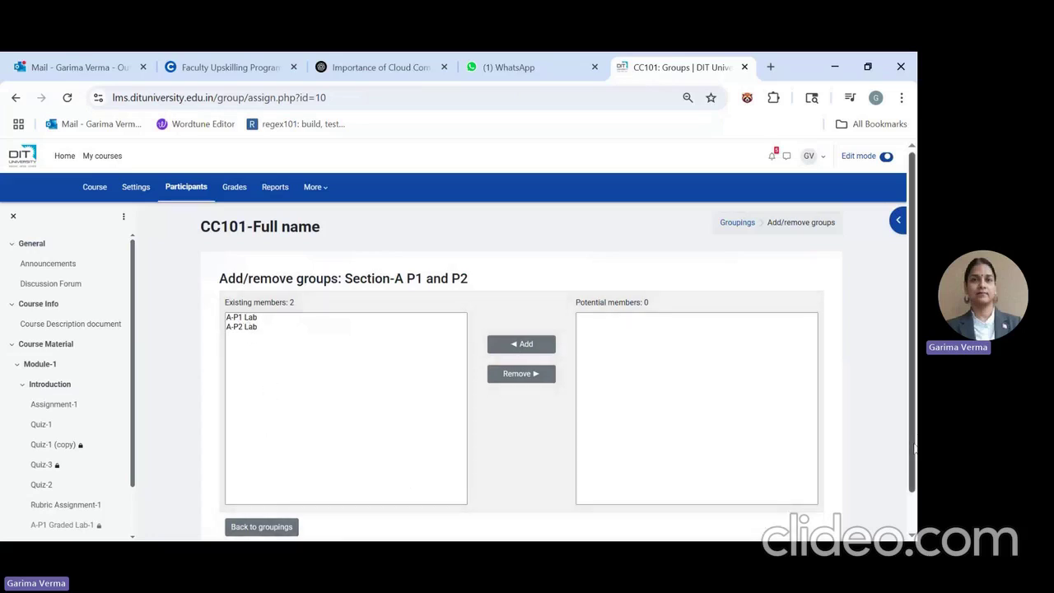
pyautogui.moveTo(914, 449); pyautogui.dragTo(916, 519)
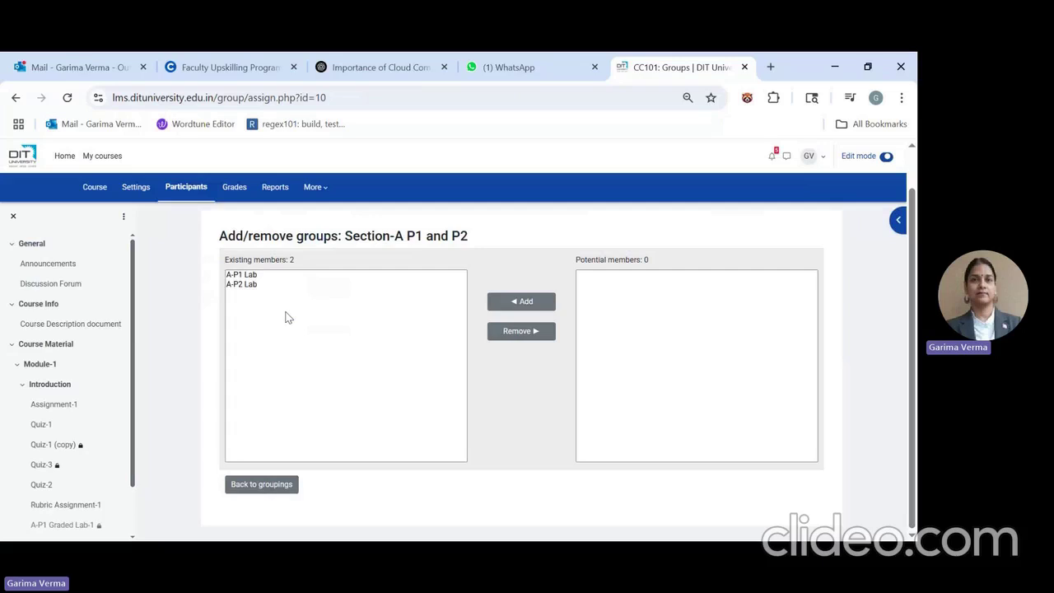
pyautogui.click(271, 489)
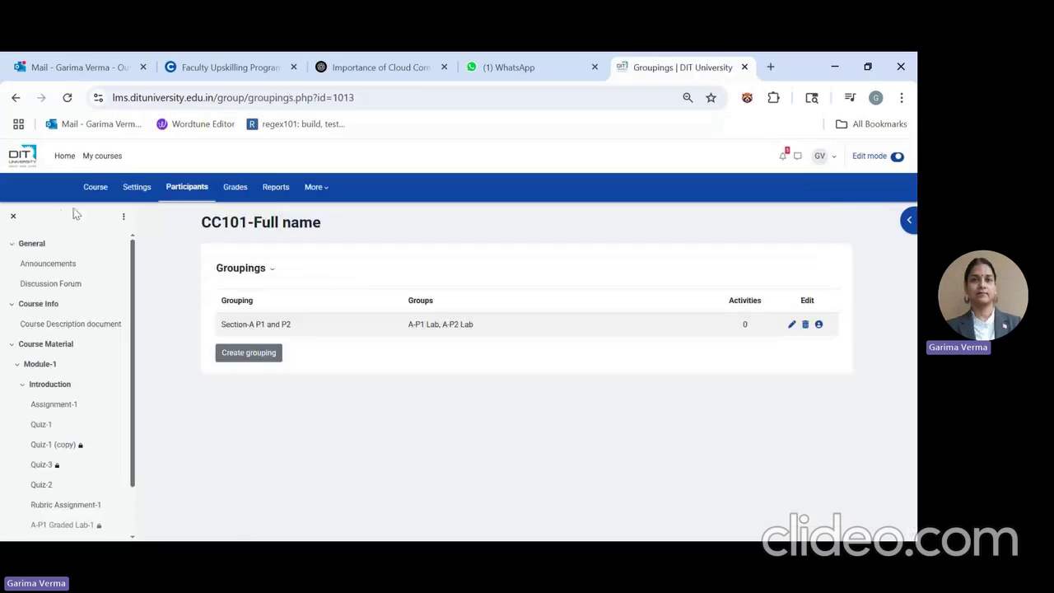
# - Open the A-P1 Graded Lab-1 settings from Module-1 and remove its A-P2 Lab group access restriction
pyautogui.click(98, 194)
pyautogui.moveTo(913, 316); pyautogui.dragTo(886, 414)
pyautogui.click(261, 403)
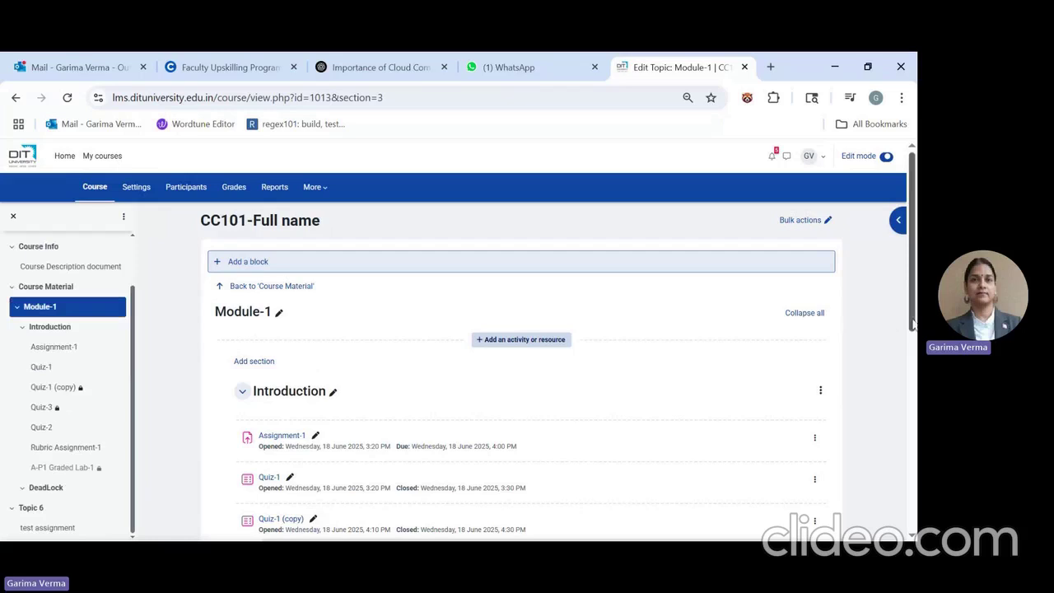
pyautogui.scroll(-5, 705, 492)
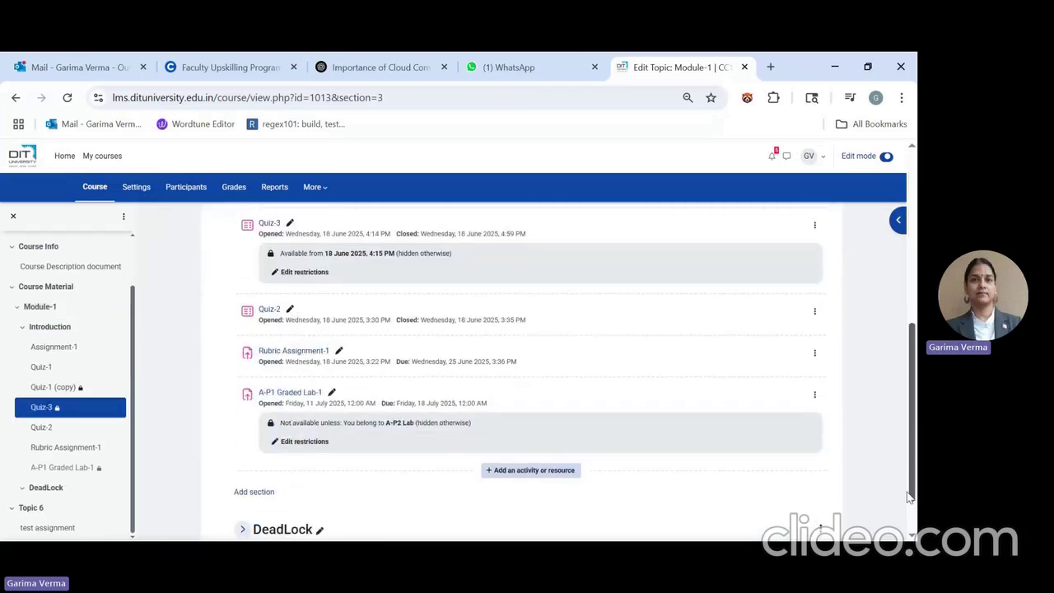
pyautogui.click(814, 390)
pyautogui.click(783, 410)
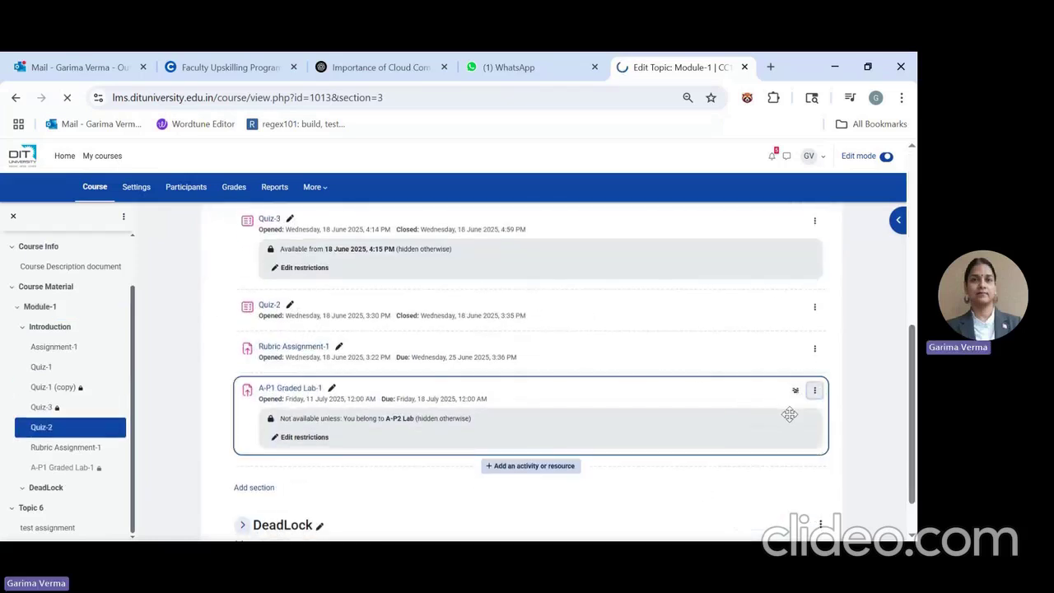
pyautogui.scroll(-15, 912, 298)
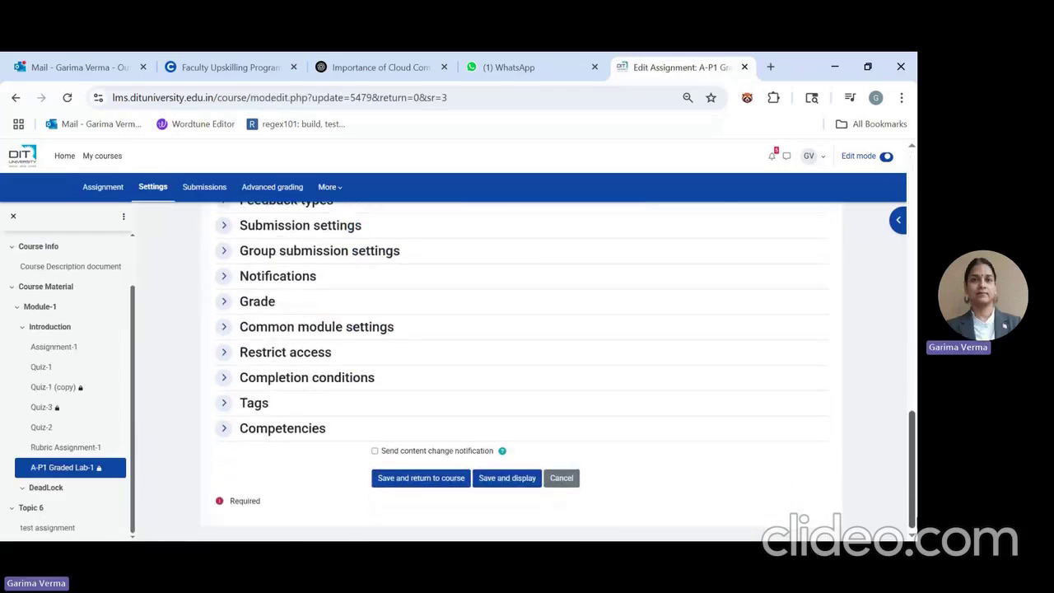
pyautogui.click(326, 352)
pyautogui.click(487, 426)
pyautogui.click(529, 422)
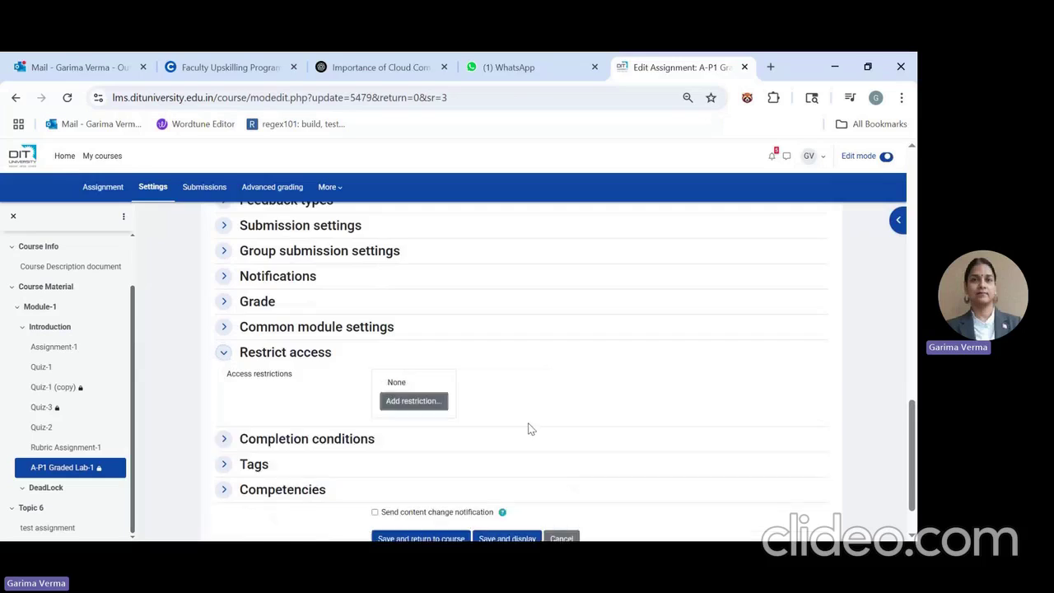
# - Add a grouping restriction requiring Section-A P1 and P2 to A-P1 Graded Lab-1, and save, returning to the course
pyautogui.click(414, 401)
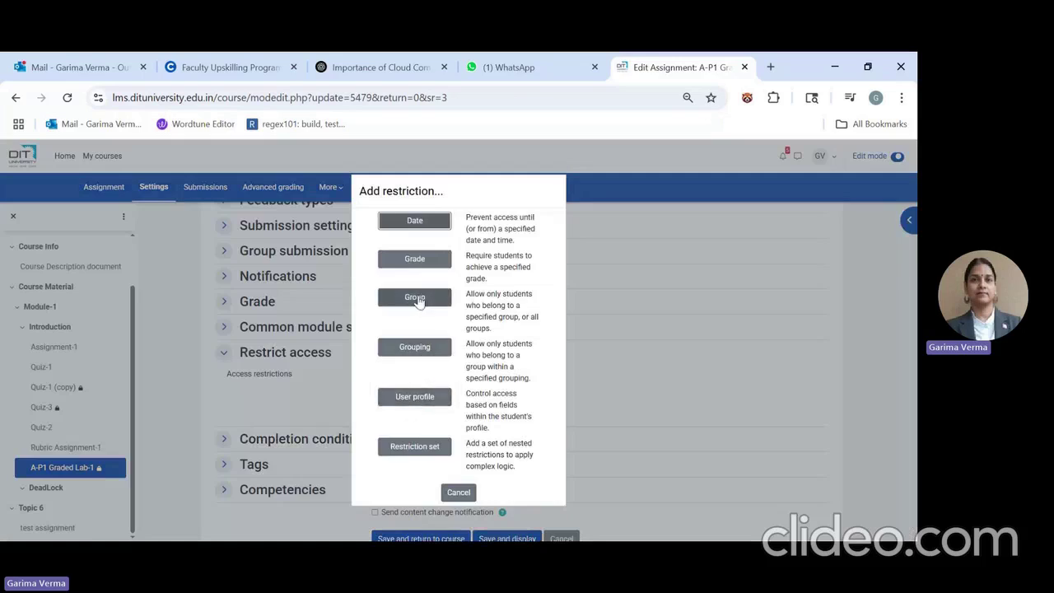
pyautogui.click(432, 348)
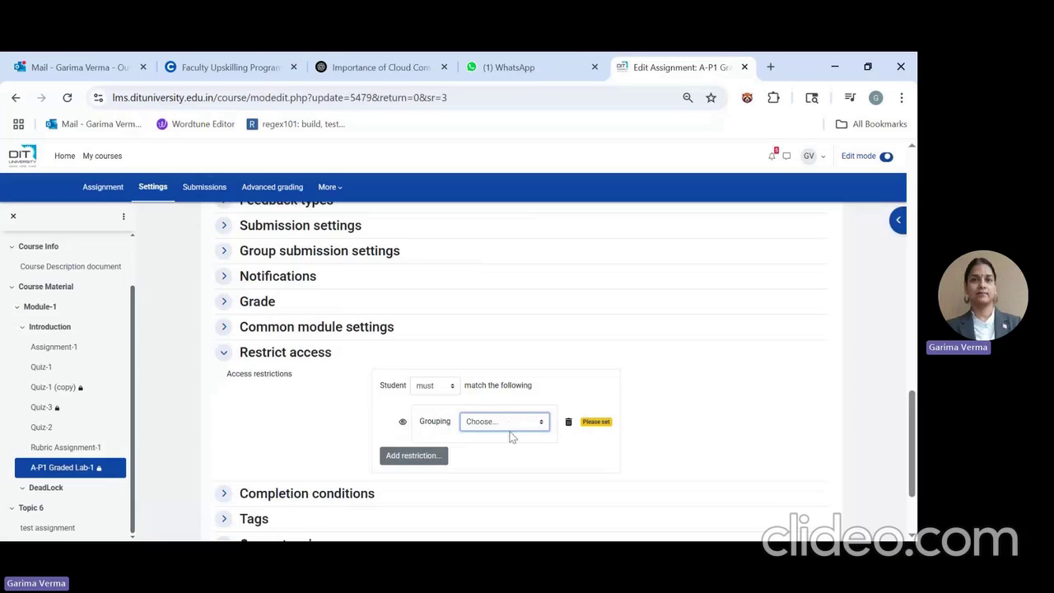
pyautogui.click(519, 460)
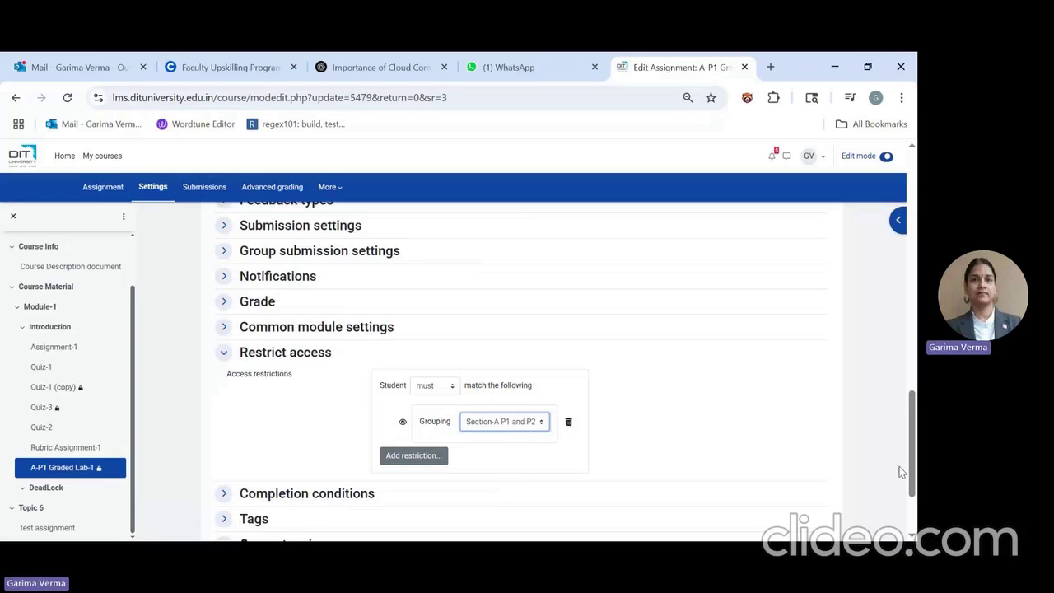
pyautogui.moveTo(912, 476); pyautogui.dragTo(912, 516)
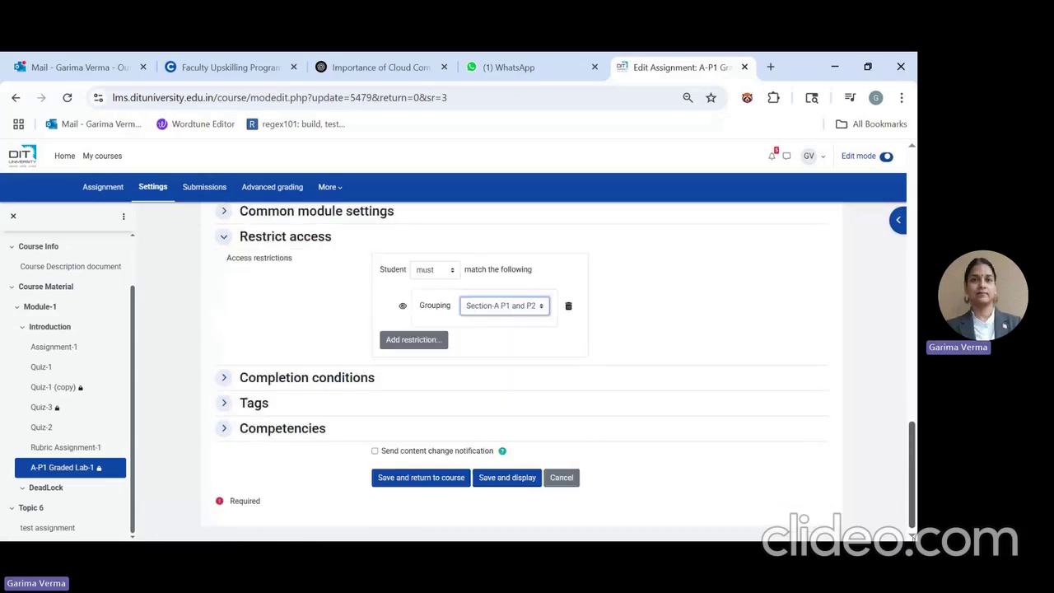
pyautogui.click(445, 483)
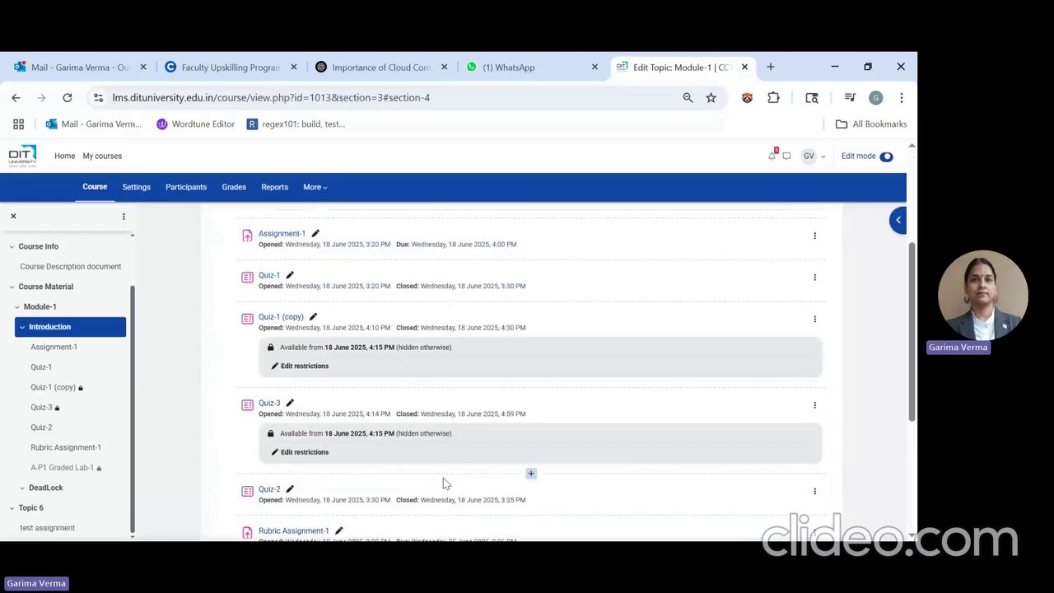
pyautogui.click(66, 69)
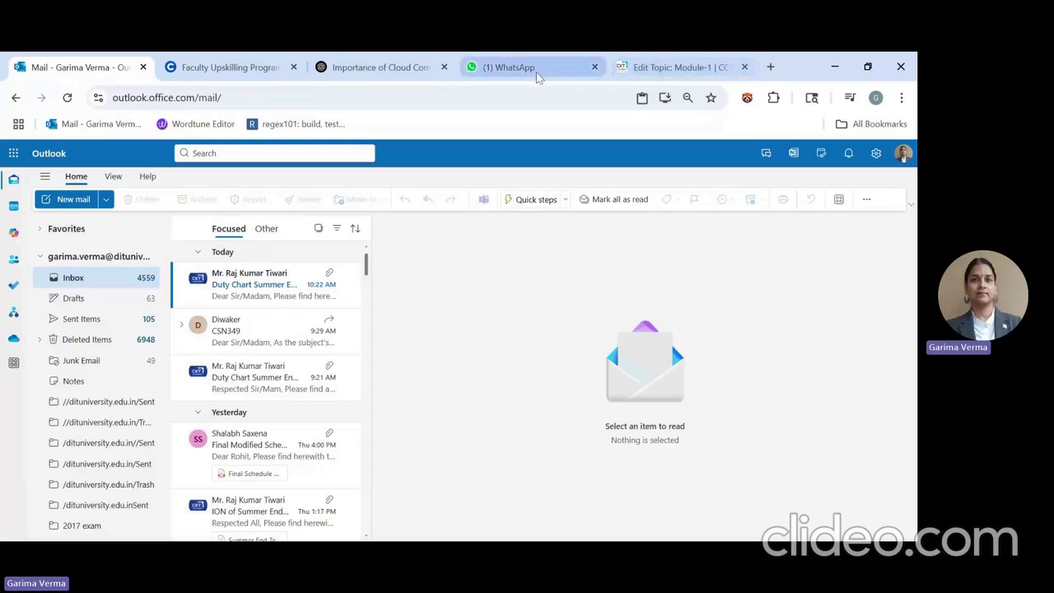
pyautogui.click(674, 67)
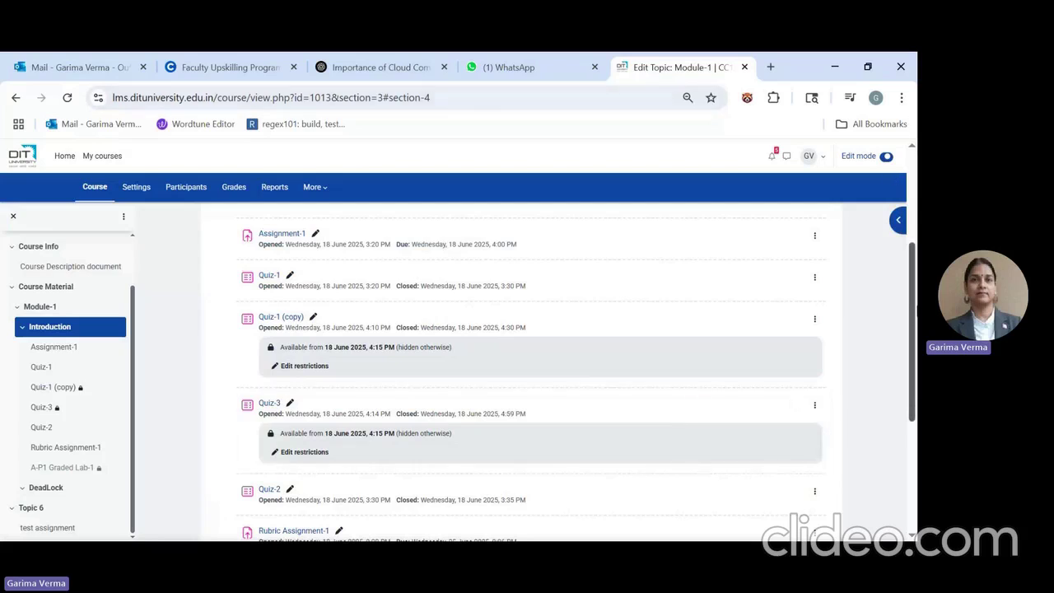
pyautogui.scroll(3, 917, 312)
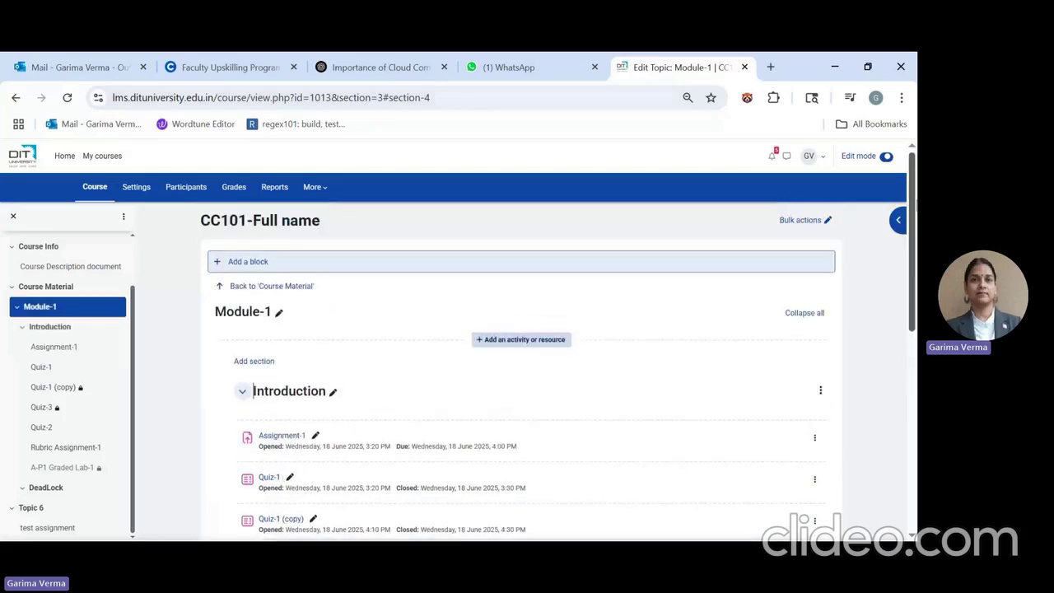